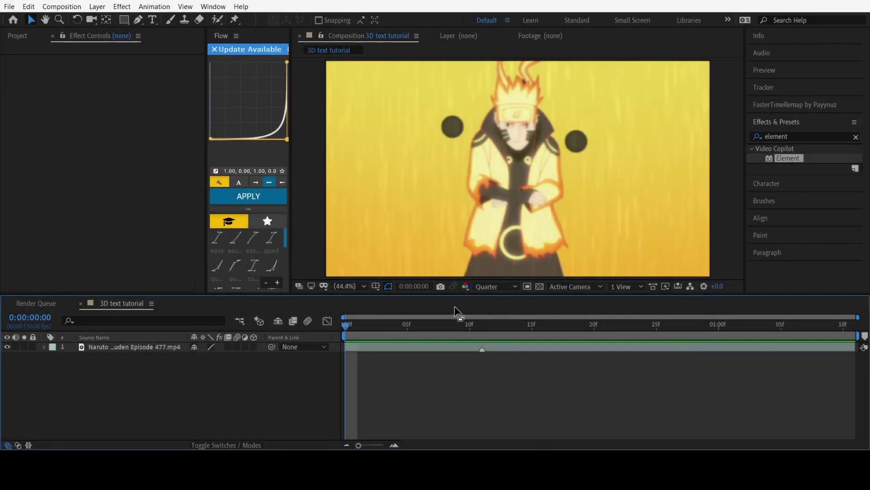
# Preview the Naruto footage, then add a 'dursc' text layer over it.
pyautogui.press('space')
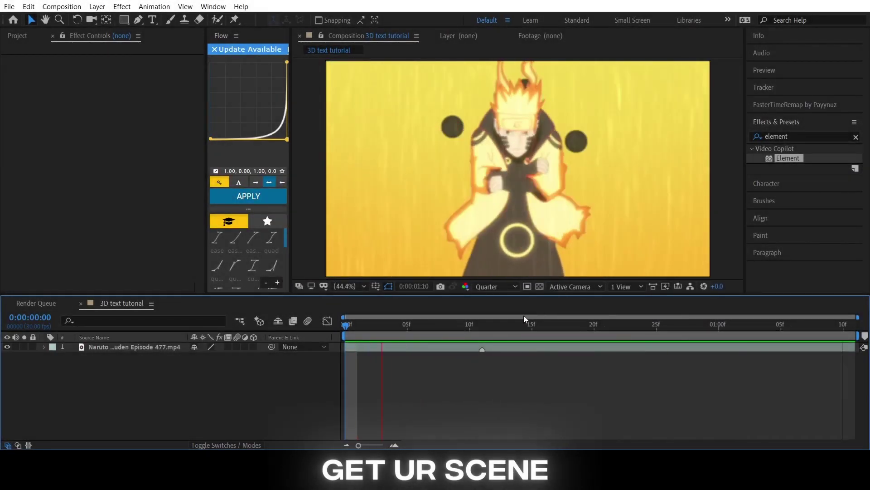
pyautogui.press('space')
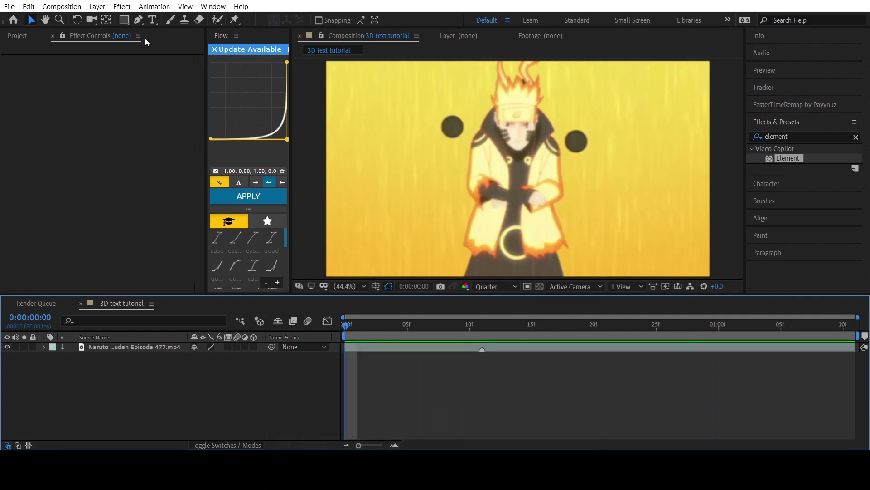
pyautogui.click(153, 20)
pyautogui.click(490, 221)
pyautogui.write('durs')
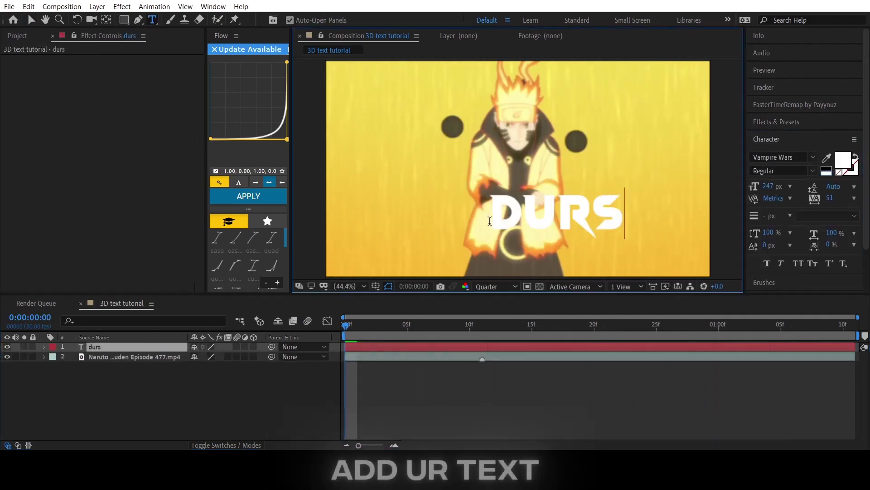
pyautogui.write('c')
pyautogui.click(485, 401)
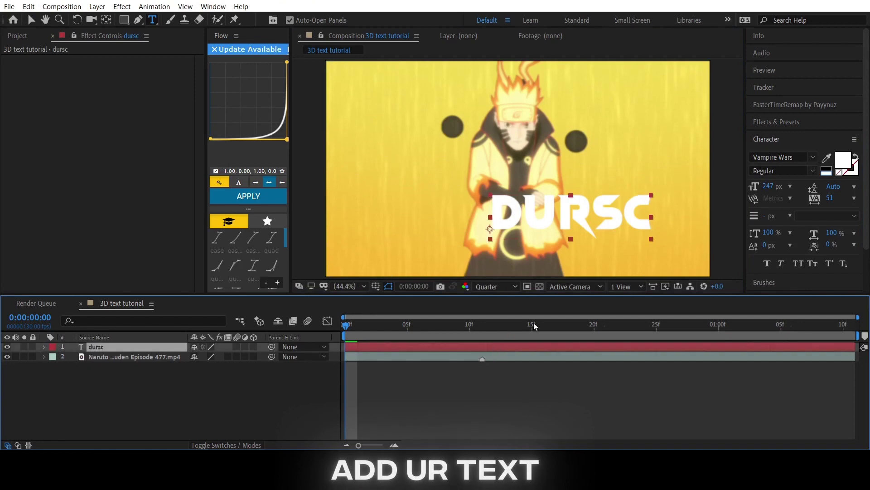
pyautogui.click(785, 120)
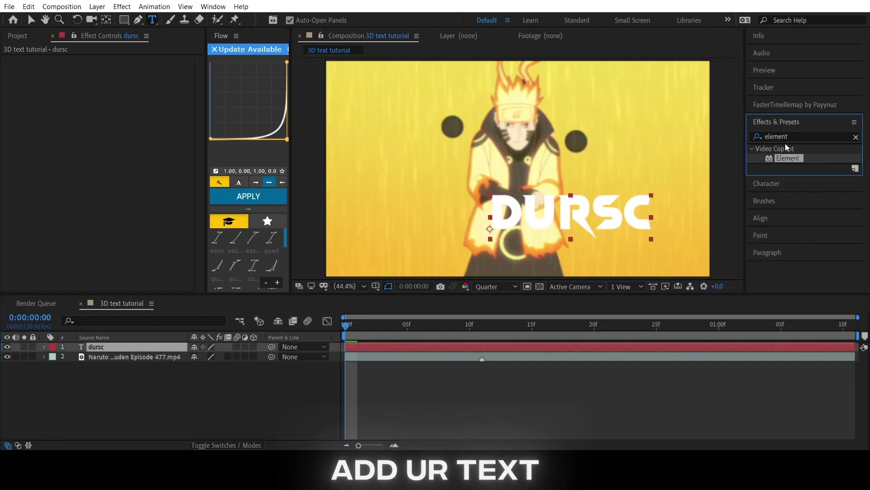
# Create a full-size black solid and apply the Element effect to it.
pyautogui.click(532, 348)
pyautogui.hotkey('ctrl', 'y')
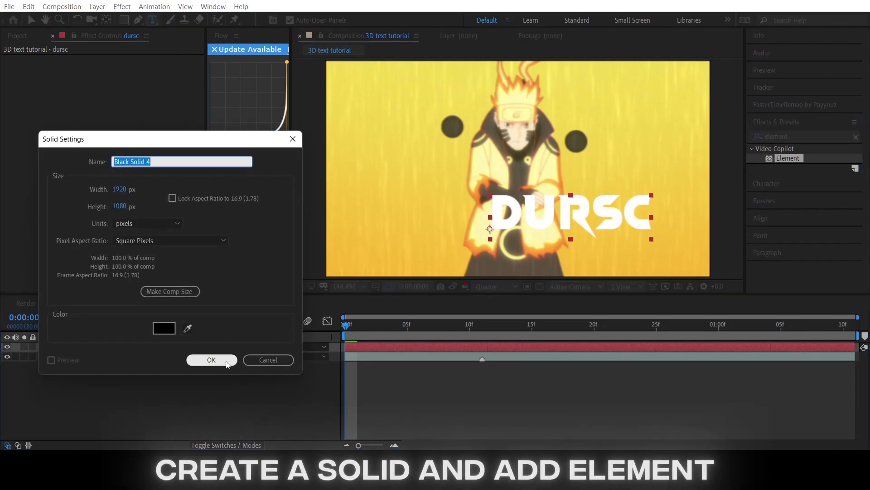
pyautogui.click(213, 358)
pyautogui.doubleClick(789, 158)
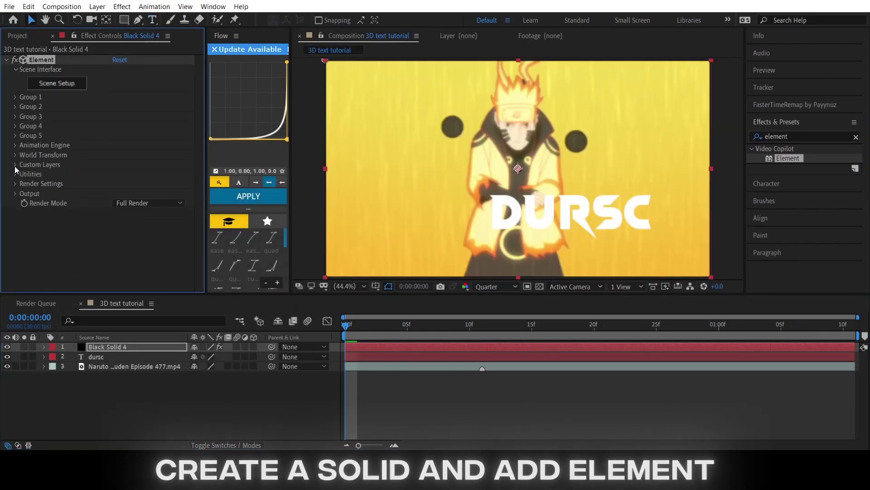
# Set Element's Custom Layers Path Layer 1 to the dursc text and hide the dursc layer.
pyautogui.click(14, 165)
pyautogui.click(25, 175)
pyautogui.scroll(-1, 26, 173)
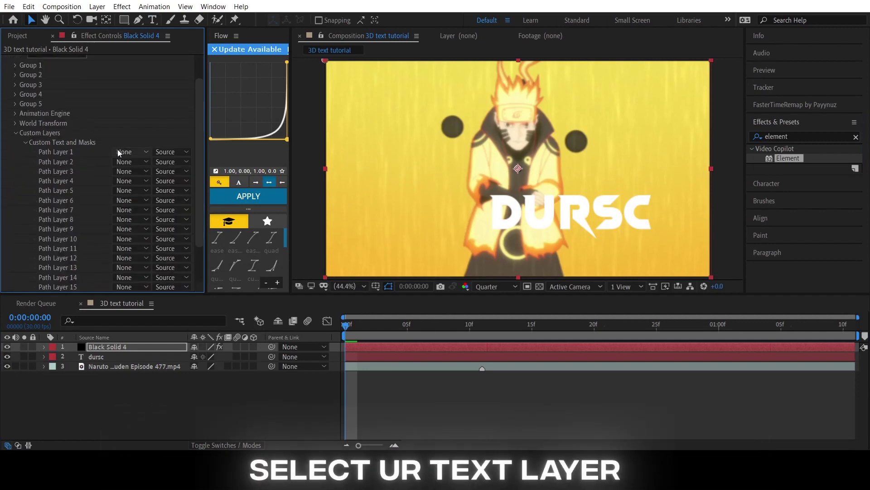
pyautogui.click(131, 152)
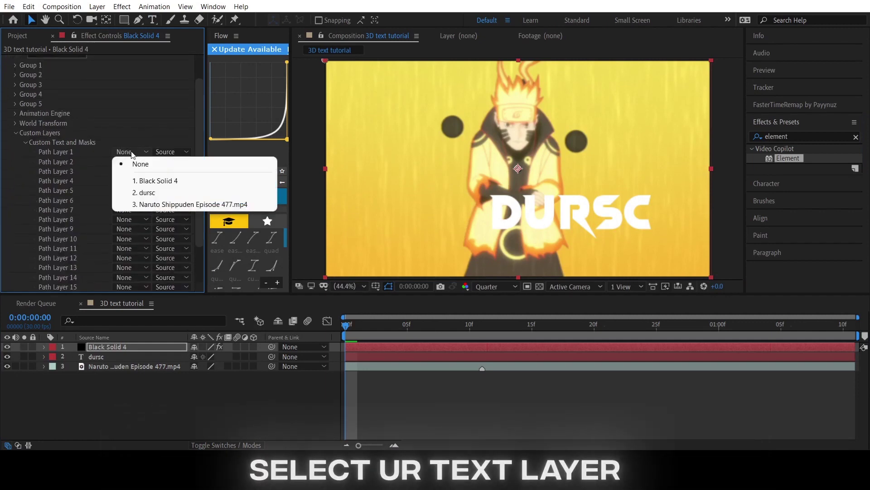
pyautogui.click(189, 193)
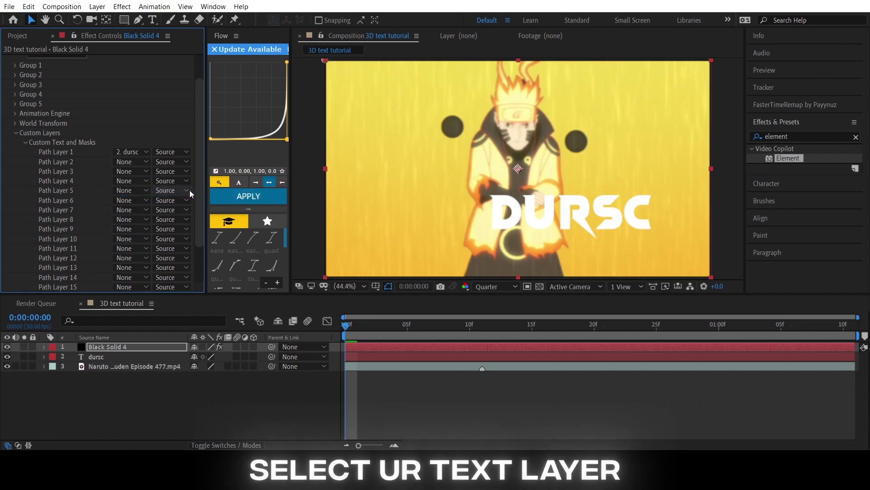
pyautogui.click(7, 356)
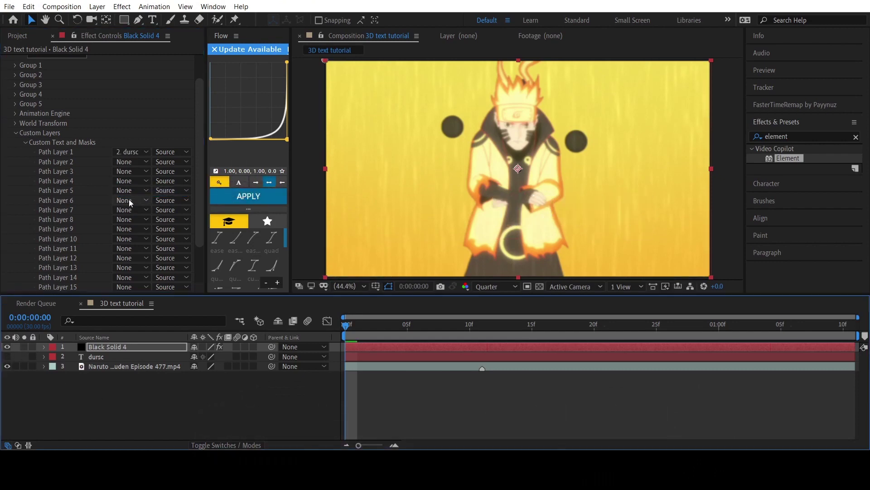
pyautogui.scroll(1, 129, 199)
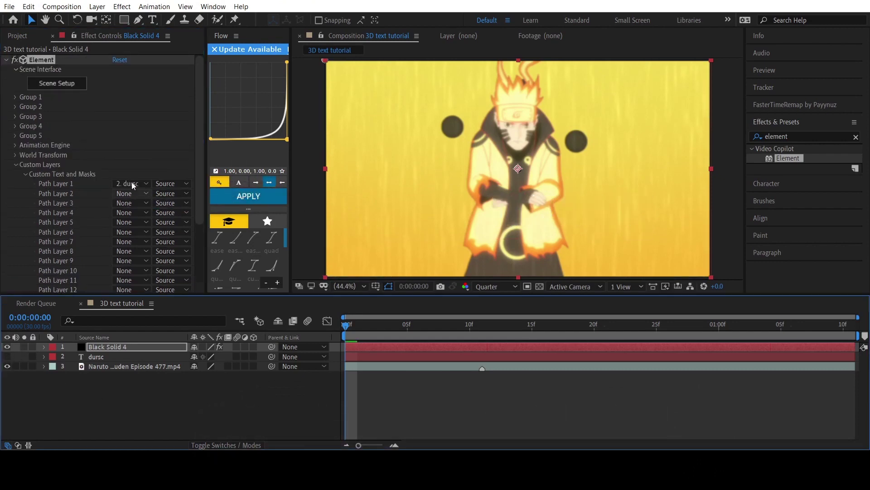
# In Element's Scene Setup, extrude the DURSC text and try the Carved physical bevel.
pyautogui.click(67, 85)
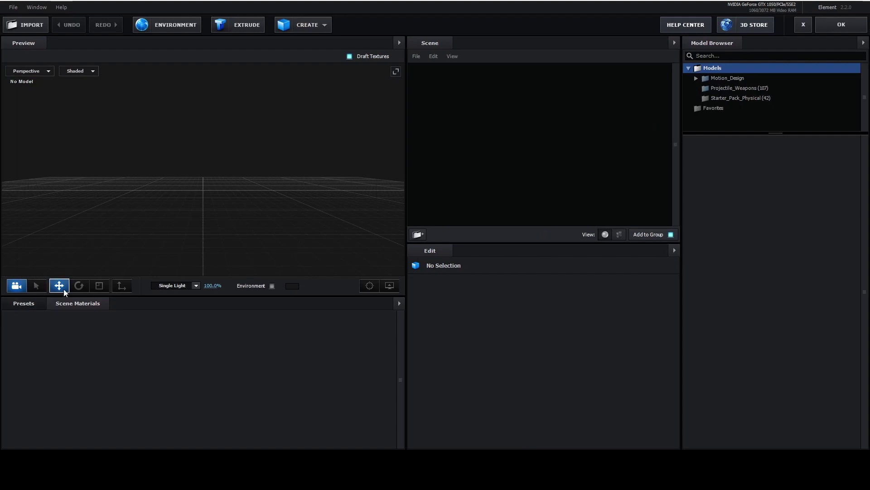
pyautogui.click(25, 305)
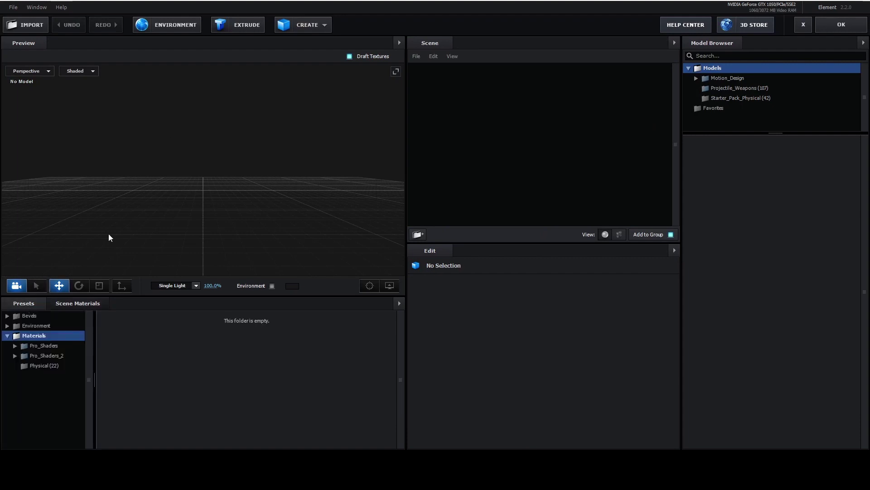
pyautogui.click(230, 24)
pyautogui.click(32, 316)
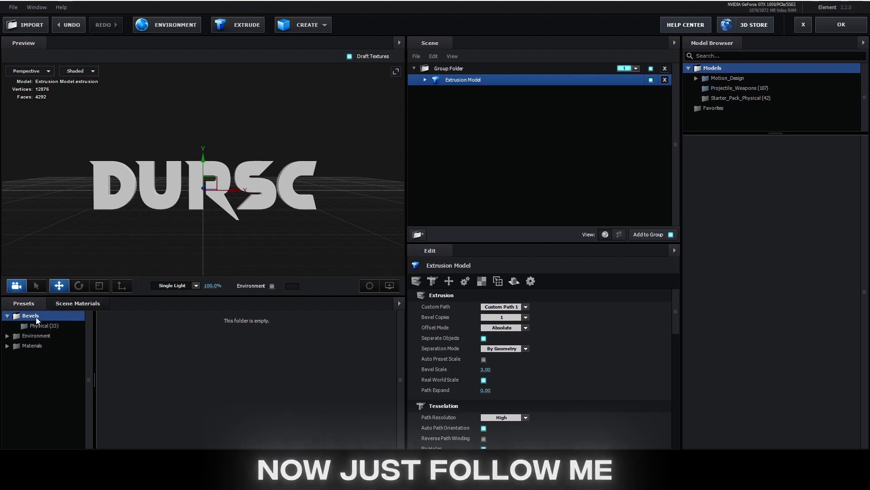
pyautogui.click(43, 325)
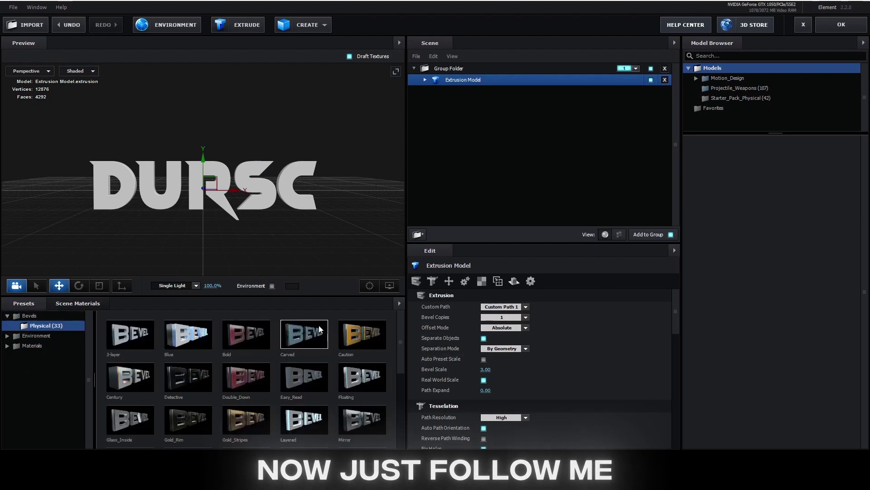
pyautogui.click(304, 334)
# Switch to the Bold bevel preset and select the Shiny_Light face material.
pyautogui.click(426, 79)
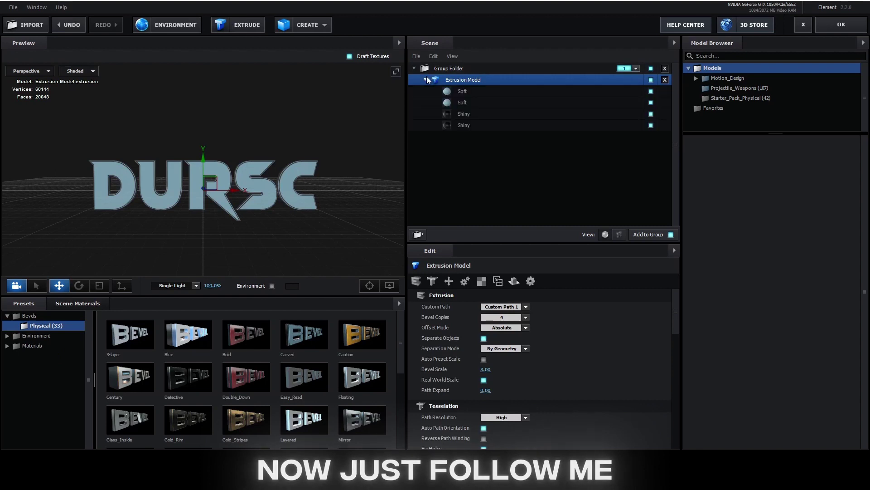
pyautogui.click(462, 102)
pyautogui.click(464, 79)
pyautogui.click(255, 330)
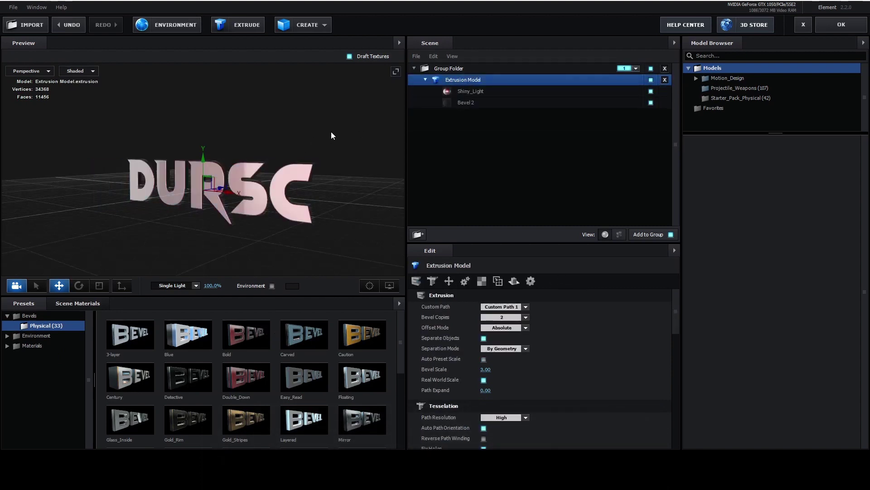
pyautogui.moveTo(332, 133)
pyautogui.mouseDown()
pyautogui.moveTo(270, 137)
pyautogui.moveTo(342, 124)
pyautogui.moveTo(427, 129)
pyautogui.mouseUp()
pyautogui.click(519, 92)
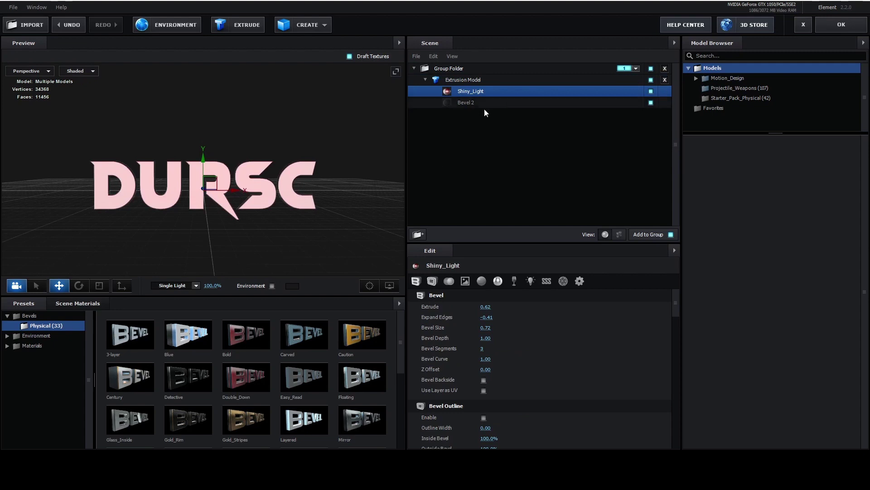
pyautogui.moveTo(307, 116); pyautogui.dragTo(284, 118)
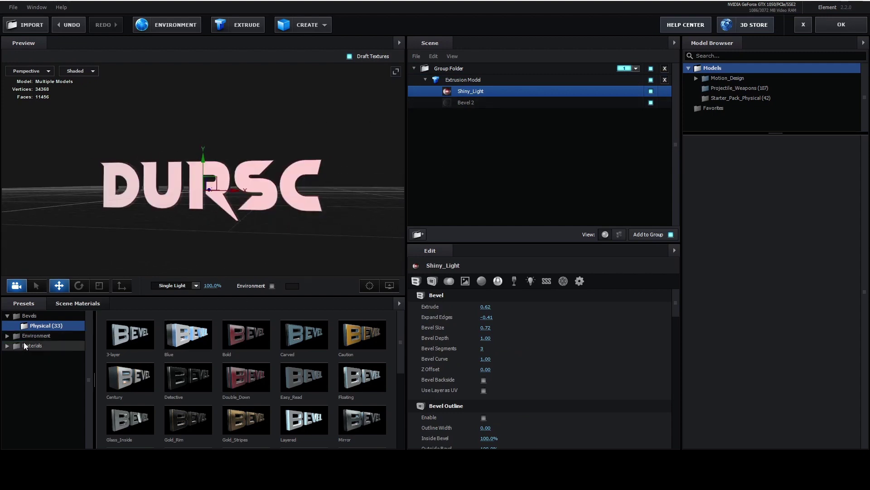
# Replace the Shiny_Light face material with the Chrome physical material preset.
pyautogui.click(34, 346)
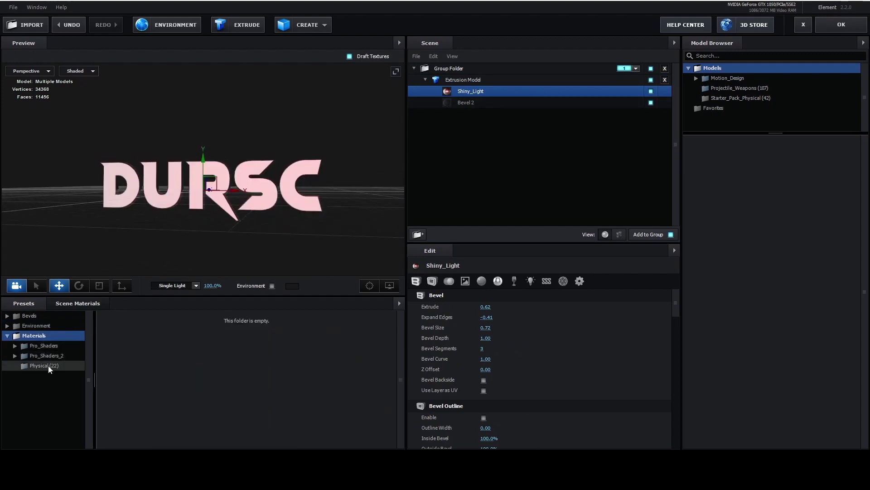
pyautogui.click(49, 367)
pyautogui.scroll(-2, 296, 351)
pyautogui.scroll(2, 306, 354)
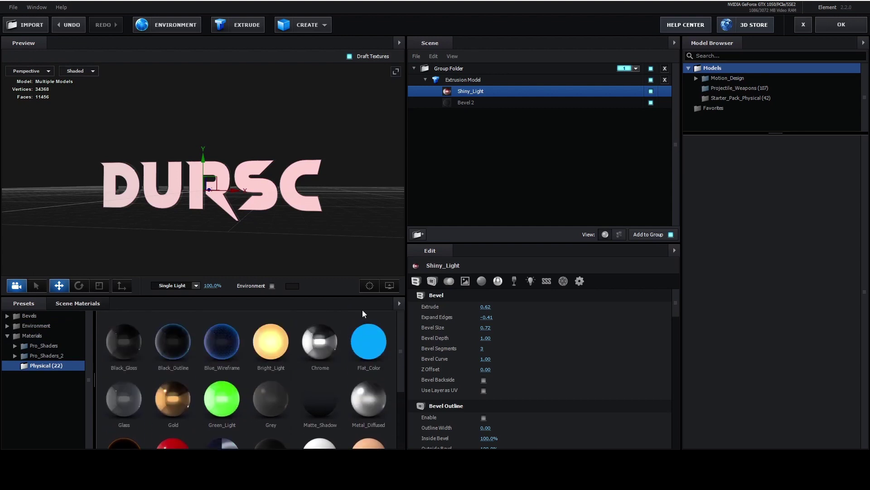
pyautogui.moveTo(320, 341); pyautogui.dragTo(475, 89)
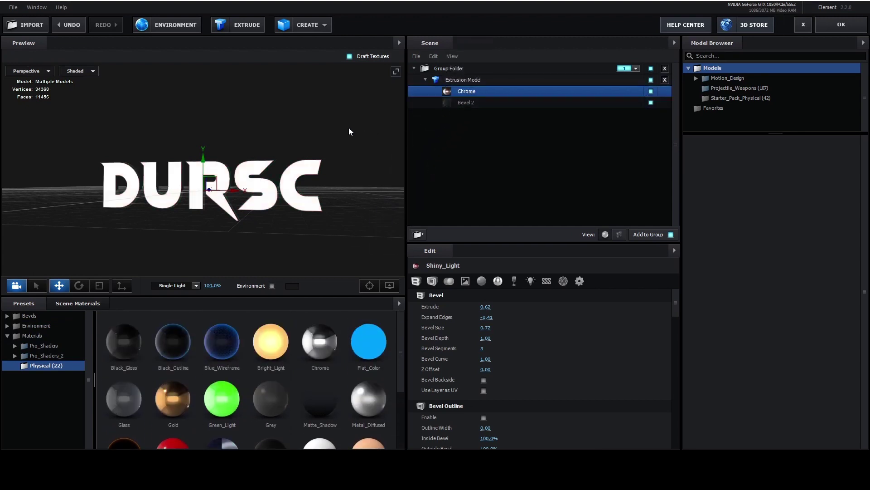
pyautogui.moveTo(349, 132); pyautogui.dragTo(333, 126)
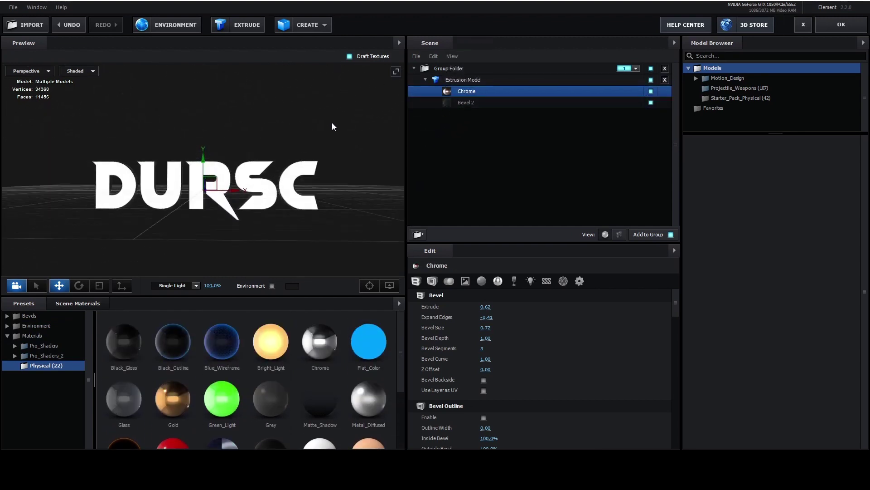
# Compare the Chrome and Bevel 2 materials, ending with Bevel 2 selected.
pyautogui.click(488, 105)
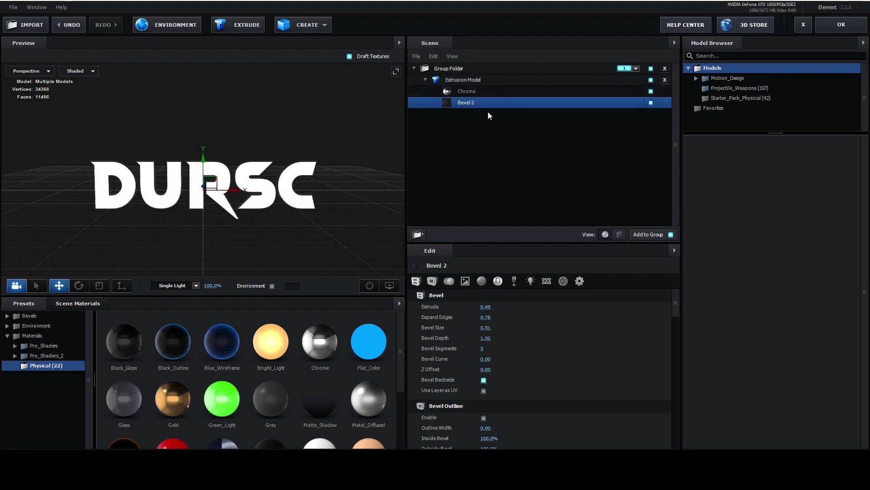
pyautogui.click(485, 92)
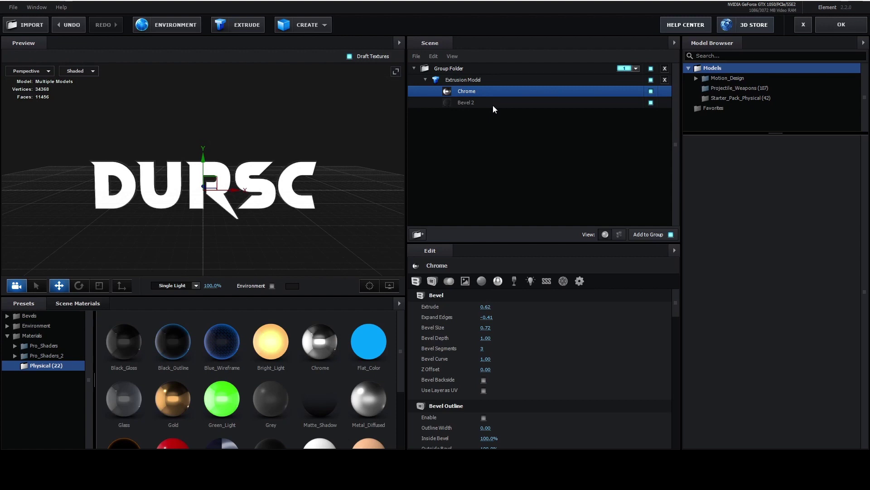
pyautogui.click(494, 105)
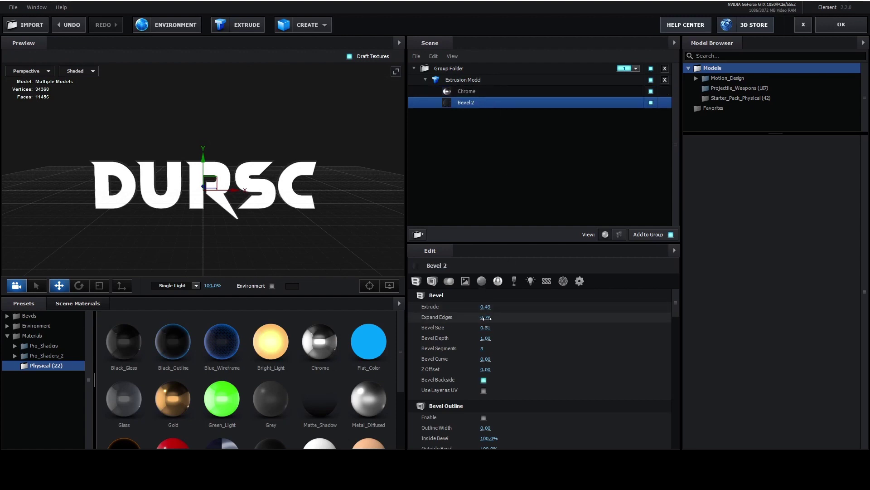
pyautogui.click(503, 91)
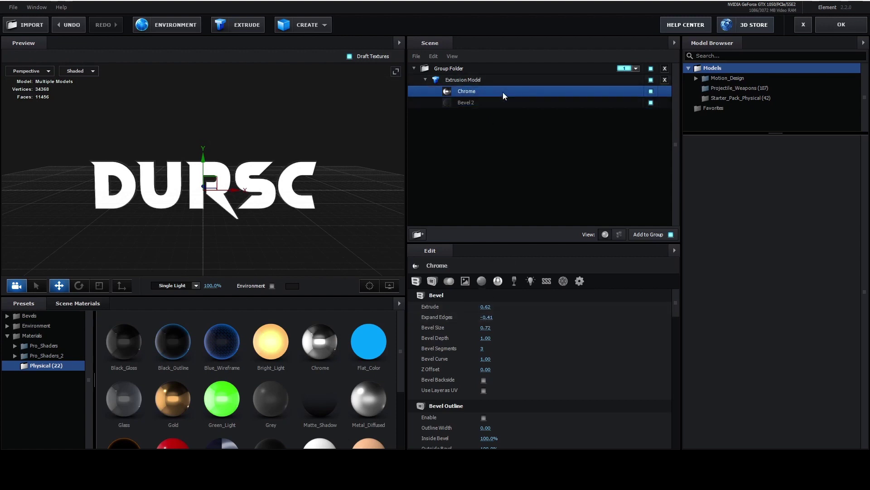
pyautogui.click(507, 102)
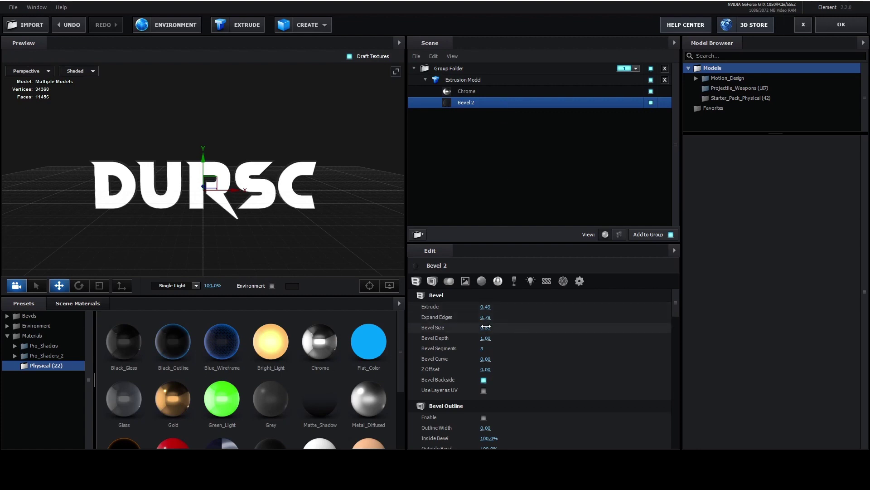
# Enlarge Bevel 2's bevel size and compare it against the Chrome material's settings.
pyautogui.moveTo(486, 327); pyautogui.dragTo(565, 314)
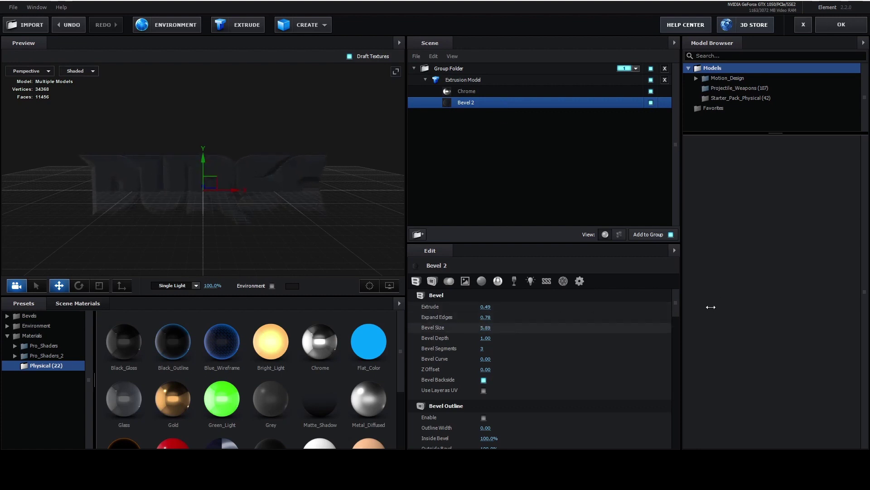
pyautogui.moveTo(301, 86)
pyautogui.mouseDown()
pyautogui.moveTo(207, 181)
pyautogui.moveTo(235, 178)
pyautogui.mouseUp()
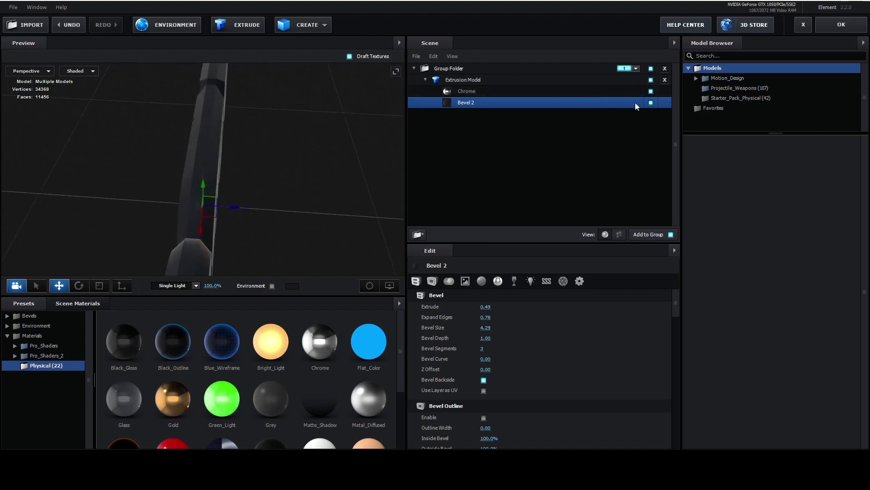
pyautogui.click(651, 103)
pyautogui.click(652, 103)
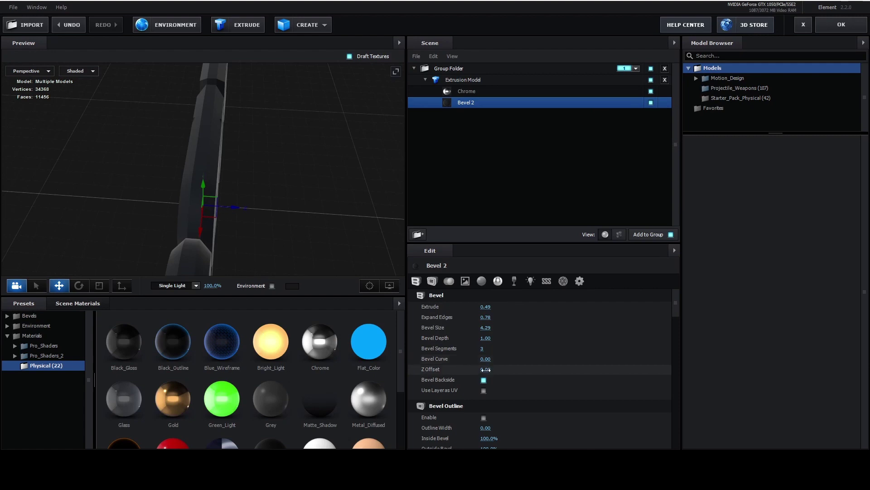
pyautogui.click(481, 91)
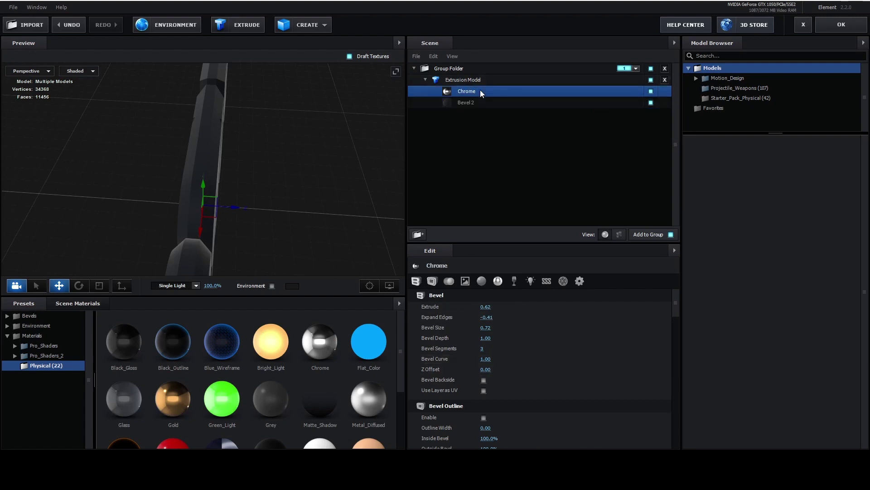
pyautogui.click(483, 102)
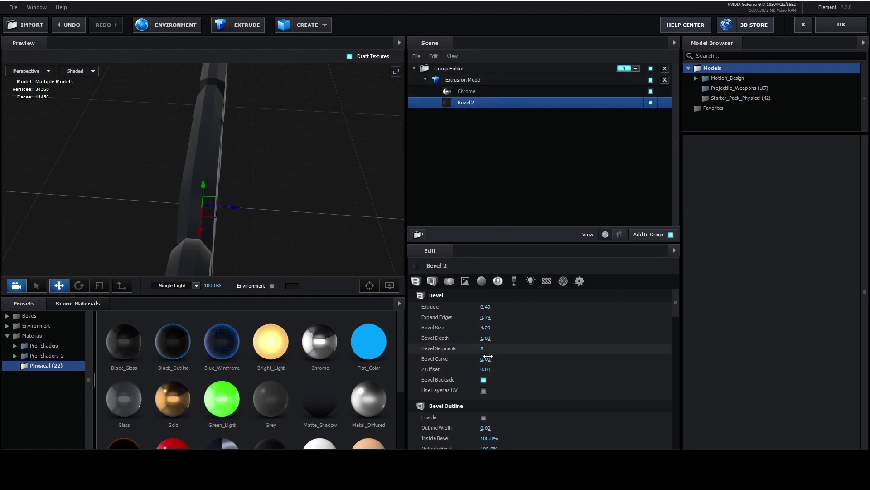
# Test a -1.00 Bevel Curve, undo it, and enlarge Bevel Size to 0.47.
pyautogui.moveTo(486, 358); pyautogui.dragTo(532, 344)
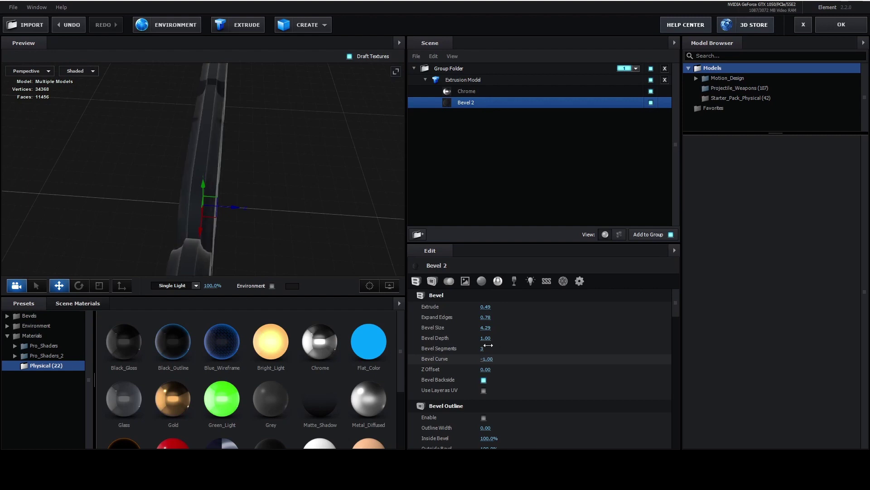
pyautogui.hotkey('ctrl', 'z')
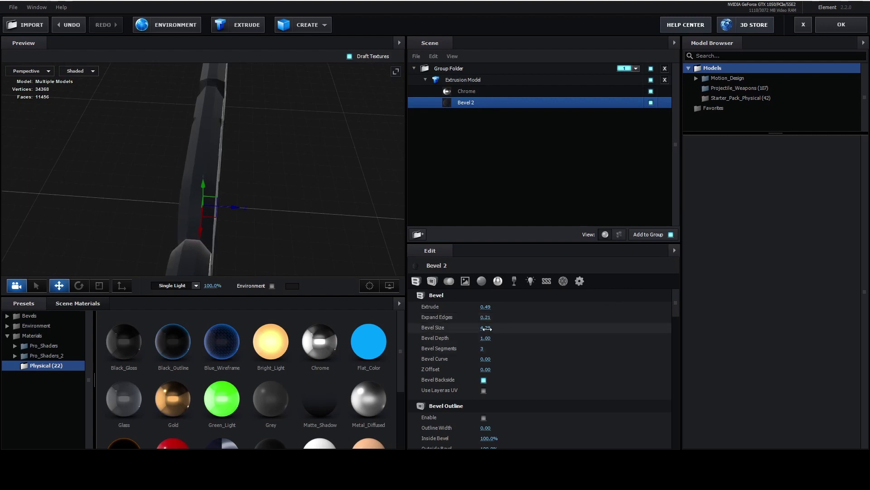
pyautogui.moveTo(484, 327)
pyautogui.mouseDown()
pyautogui.moveTo(695, 319)
pyautogui.moveTo(358, 354)
pyautogui.mouseUp()
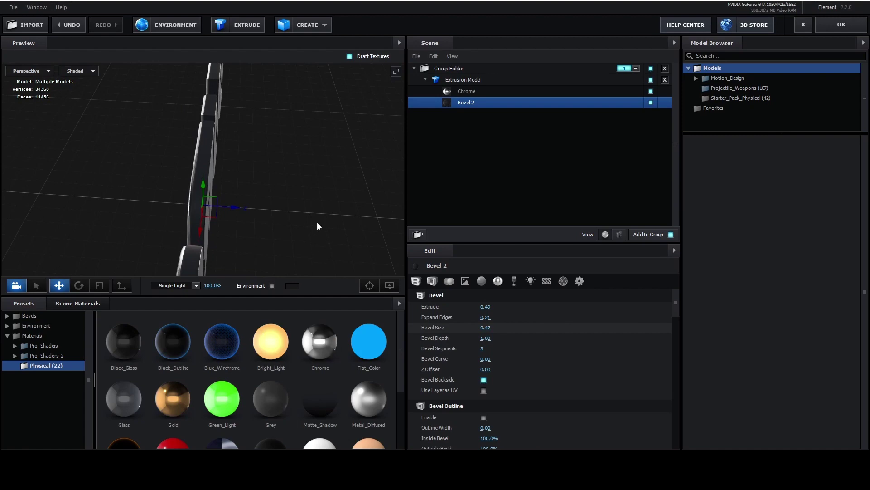
pyautogui.moveTo(317, 222)
pyautogui.mouseDown()
pyautogui.moveTo(382, 174)
pyautogui.moveTo(320, 187)
pyautogui.mouseUp()
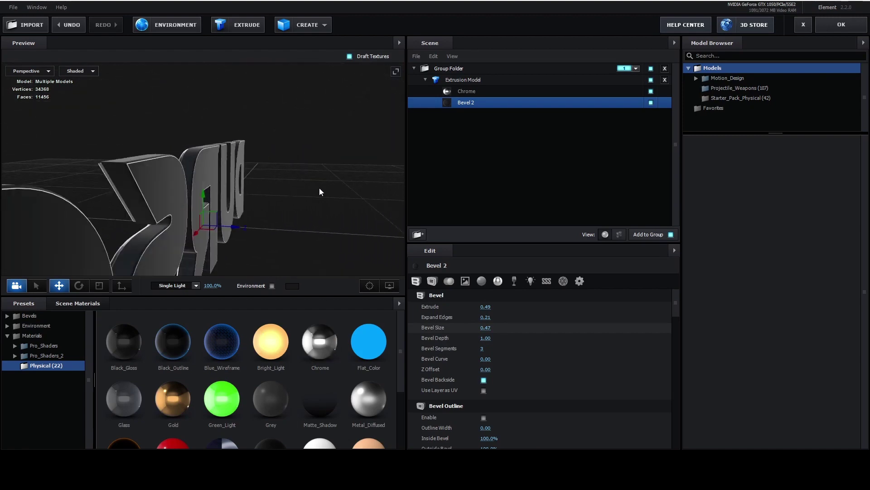
# Set Bevel 2 to Bevel Size 0.24, Expand Edges 0.51 and Z Offset 0.05.
pyautogui.moveTo(319, 188); pyautogui.dragTo(325, 197)
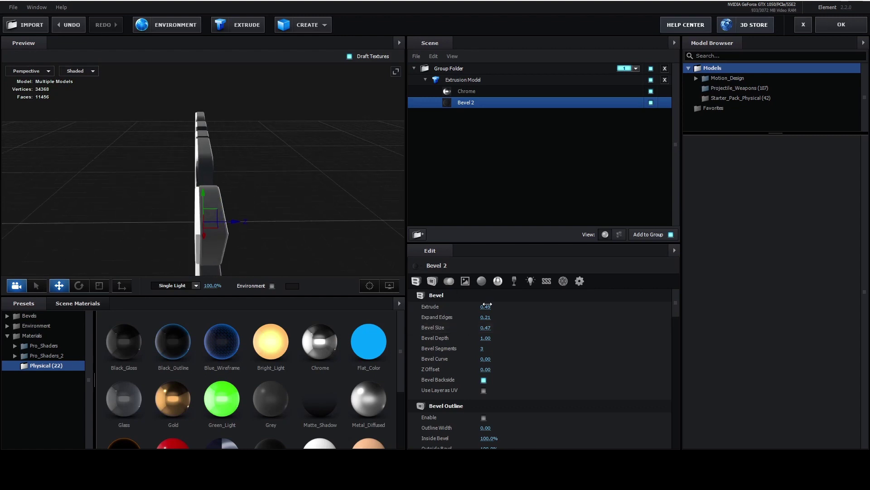
pyautogui.click(480, 92)
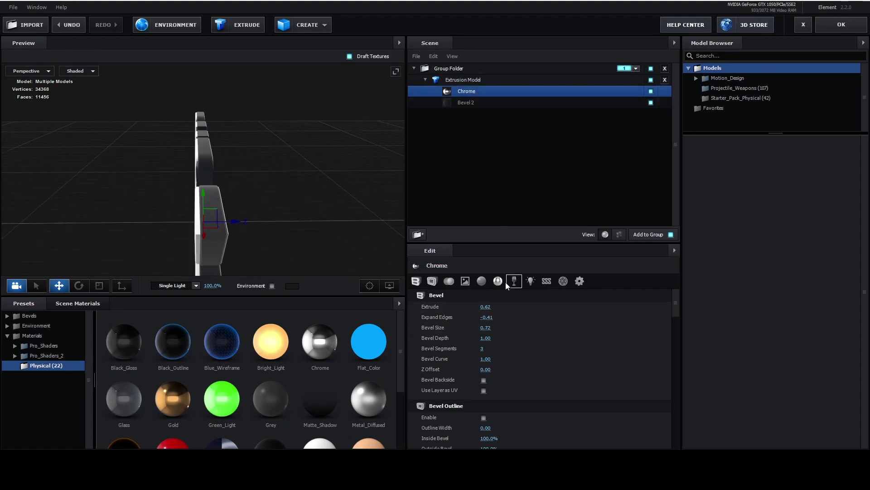
pyautogui.click(482, 106)
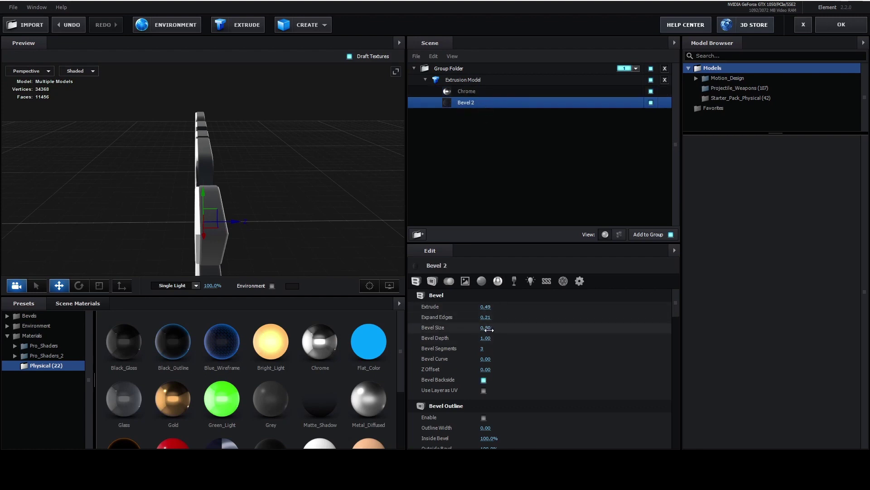
pyautogui.moveTo(489, 329); pyautogui.dragTo(474, 327)
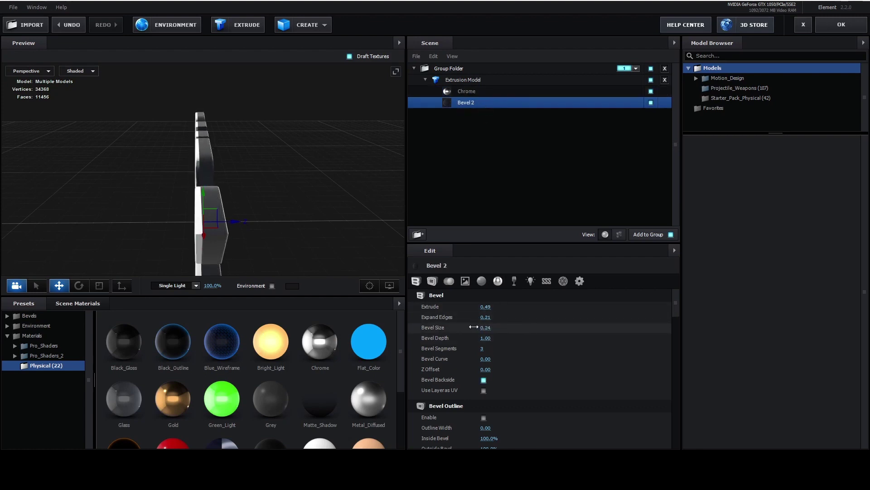
pyautogui.moveTo(485, 306); pyautogui.dragTo(486, 308)
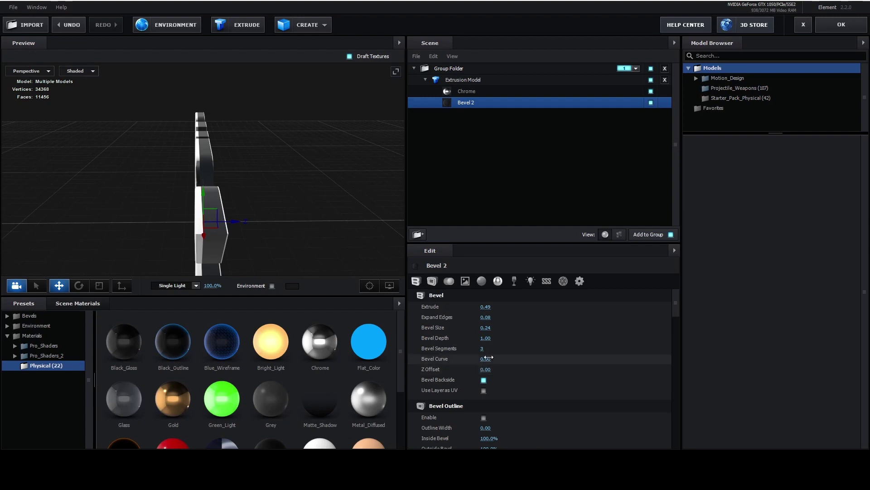
pyautogui.moveTo(485, 369); pyautogui.dragTo(486, 368)
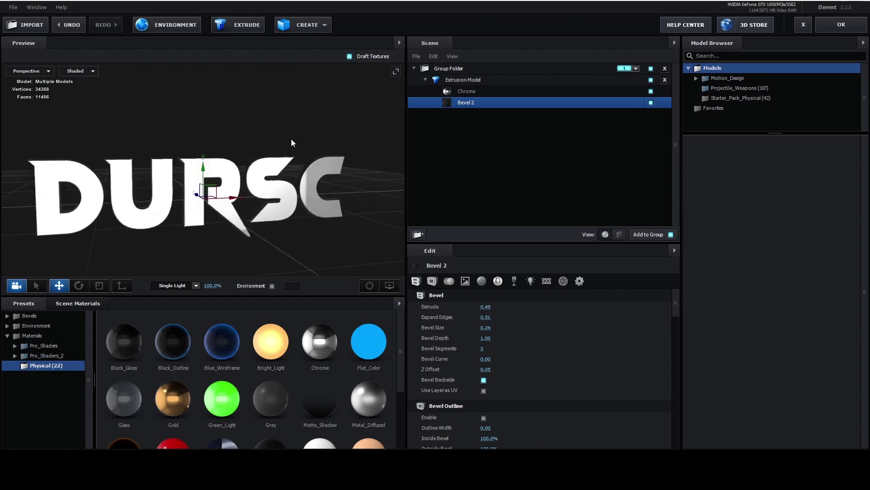
# Open the Chrome material's settings down to Basic Settings.
pyautogui.click(482, 90)
pyautogui.scroll(-2, 496, 359)
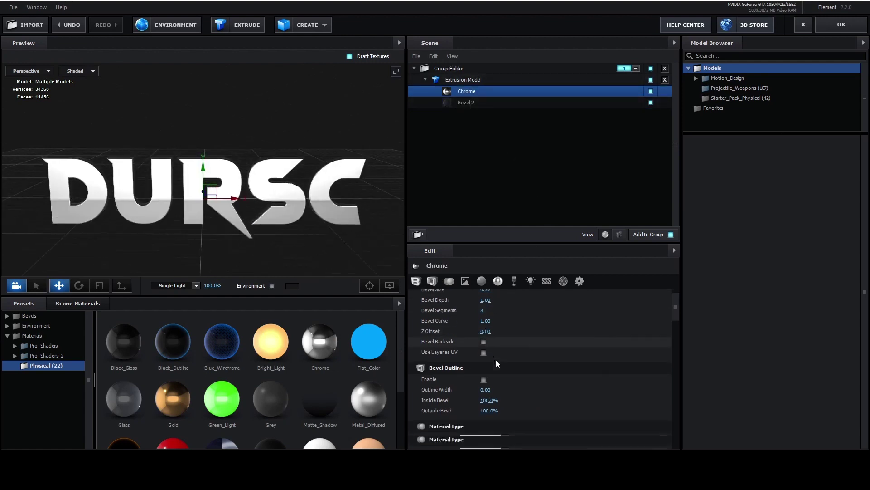
pyautogui.scroll(-2, 512, 369)
pyautogui.scroll(-1, 555, 328)
# Set the Chrome material's Reflectivity Intensity to 0%.
pyautogui.scroll(-2, 578, 331)
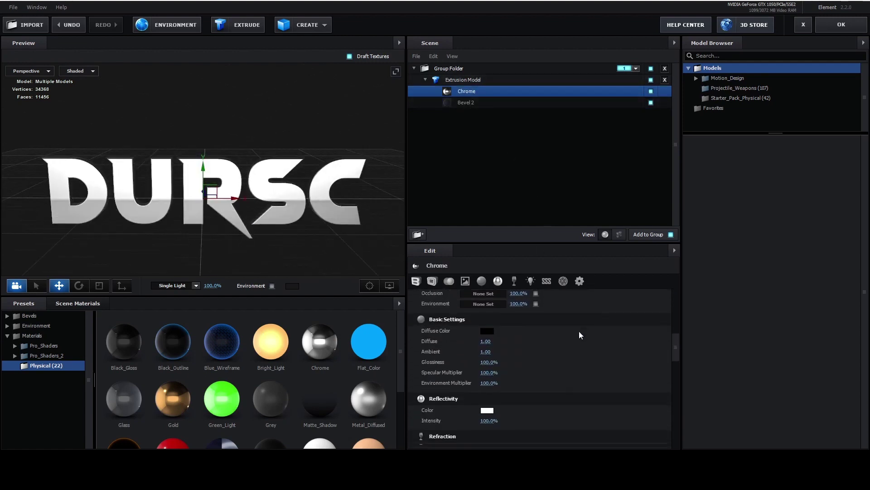
pyautogui.scroll(-1, 589, 349)
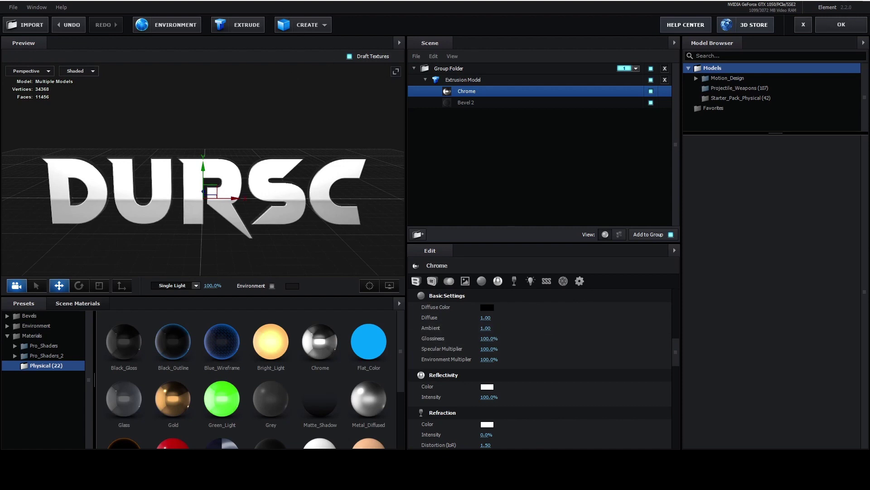
pyautogui.moveTo(486, 397); pyautogui.dragTo(231, 409)
pyautogui.moveTo(296, 257)
pyautogui.mouseDown()
pyautogui.moveTo(280, 241)
pyautogui.moveTo(304, 263)
pyautogui.mouseUp()
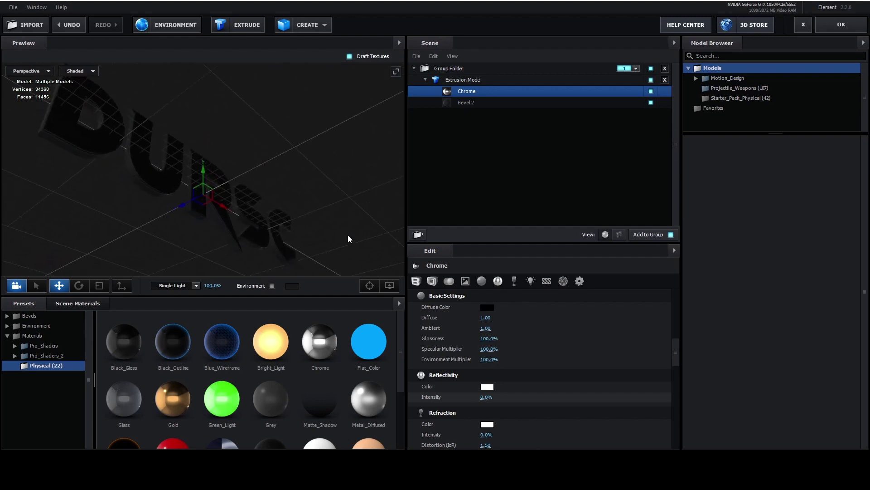
# Replace Bevel 2 with Plastic_White and lower its Expand Edges to -0.58.
pyautogui.click(497, 104)
pyautogui.scroll(-2, 301, 400)
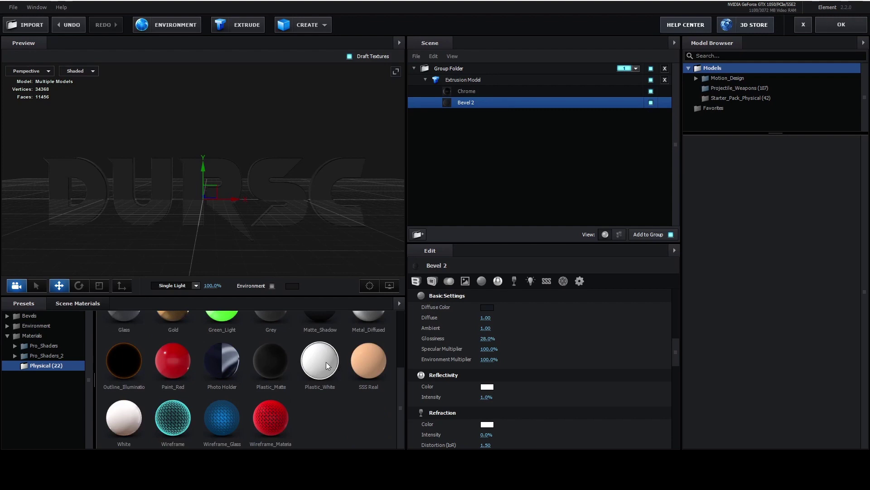
pyautogui.moveTo(494, 118); pyautogui.dragTo(491, 104)
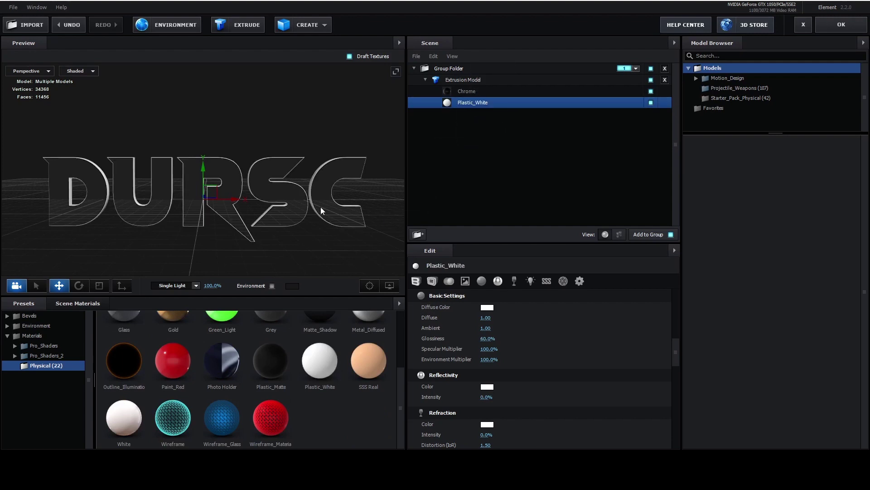
pyautogui.moveTo(281, 109); pyautogui.dragTo(298, 94)
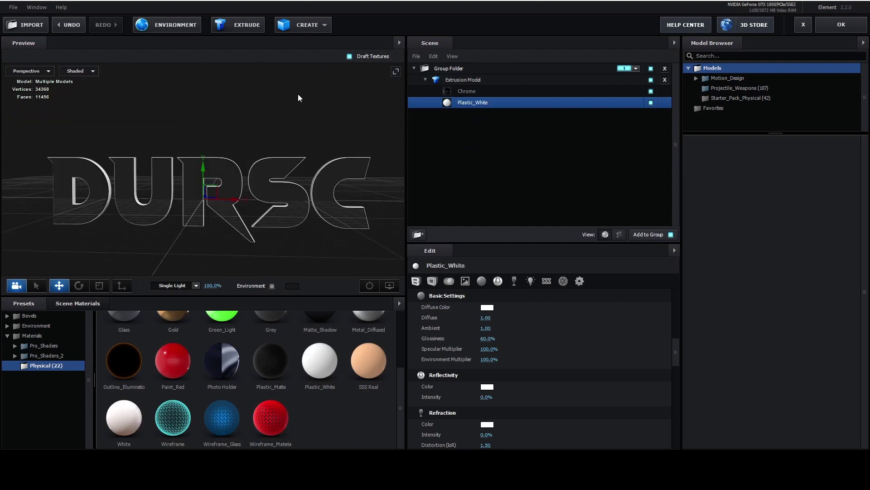
pyautogui.scroll(3, 512, 359)
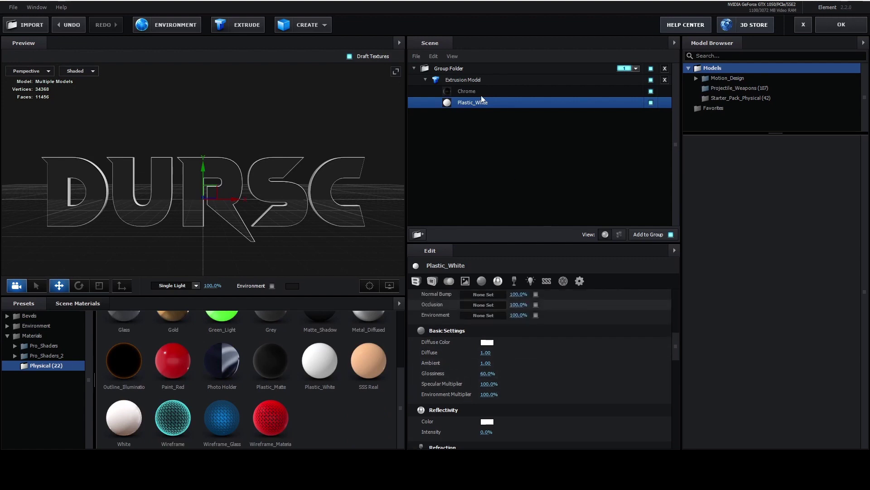
pyautogui.scroll(3, 485, 415)
pyautogui.scroll(3, 532, 358)
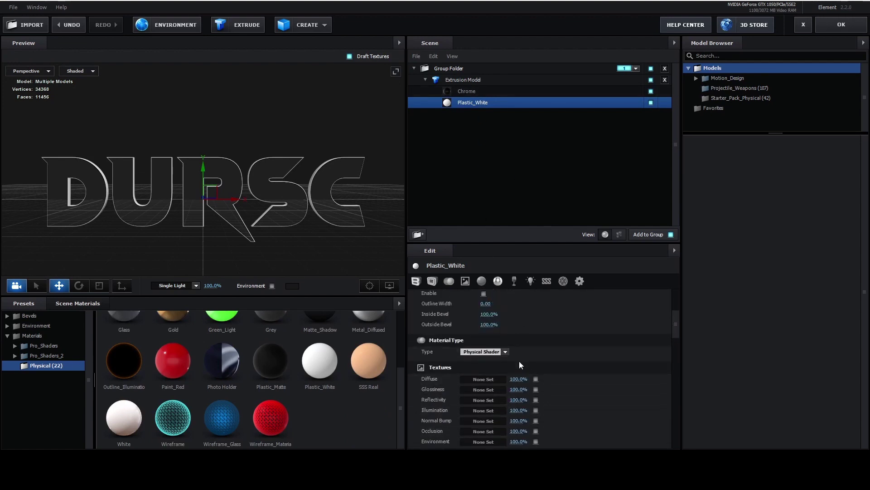
pyautogui.scroll(3, 532, 340)
pyautogui.scroll(1, 533, 347)
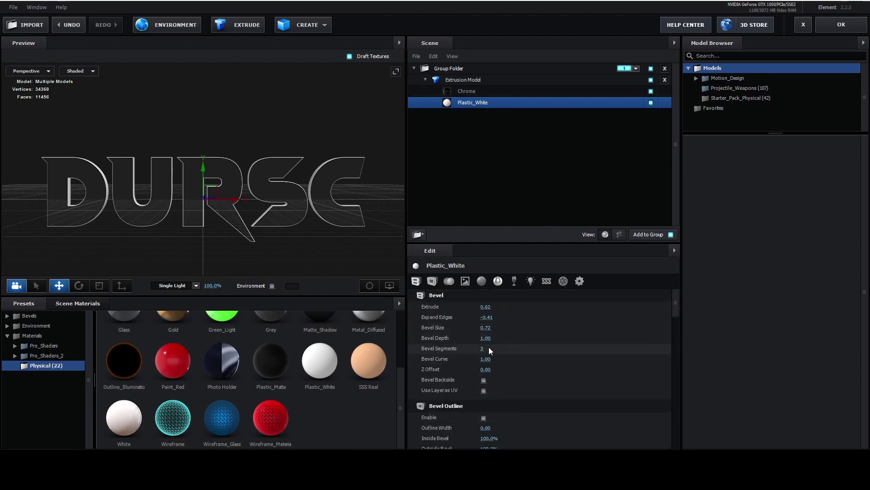
pyautogui.moveTo(490, 319)
pyautogui.mouseDown()
pyautogui.moveTo(453, 318)
pyautogui.moveTo(550, 334)
pyautogui.moveTo(506, 348)
pyautogui.mouseUp()
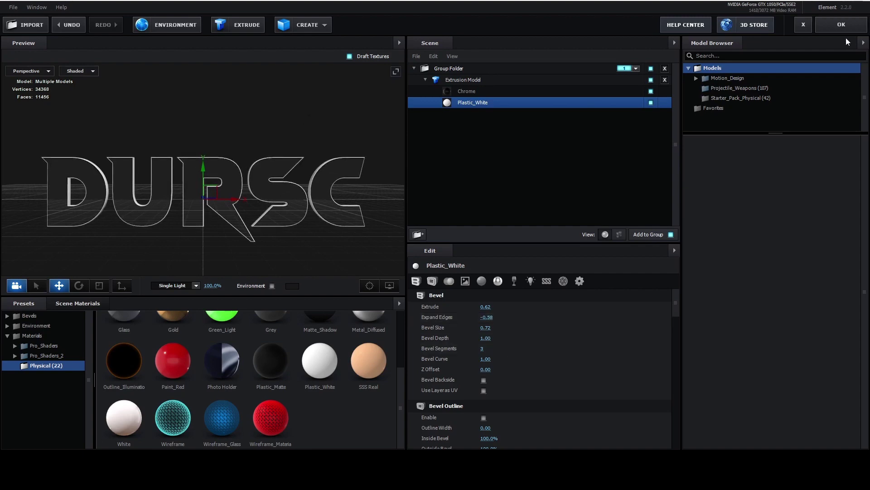
# Accept the Element scene and expand Group 1's Particle Replicator settings.
pyautogui.click(841, 25)
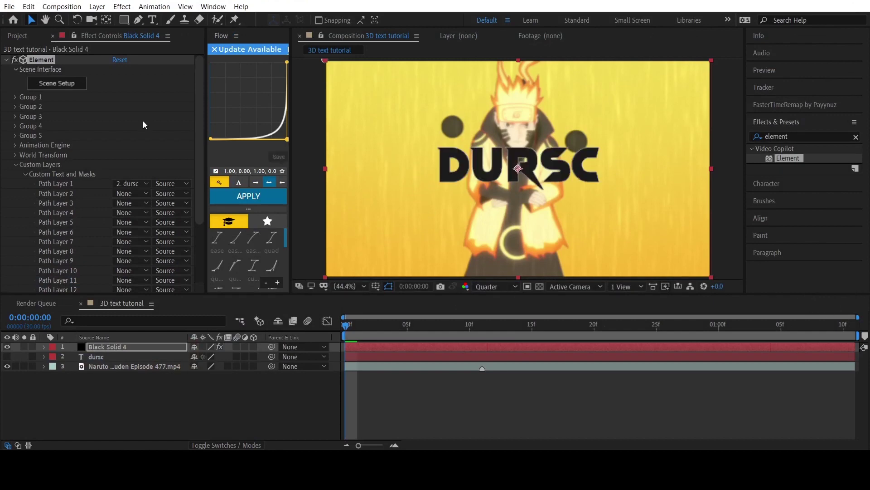
pyautogui.click(15, 97)
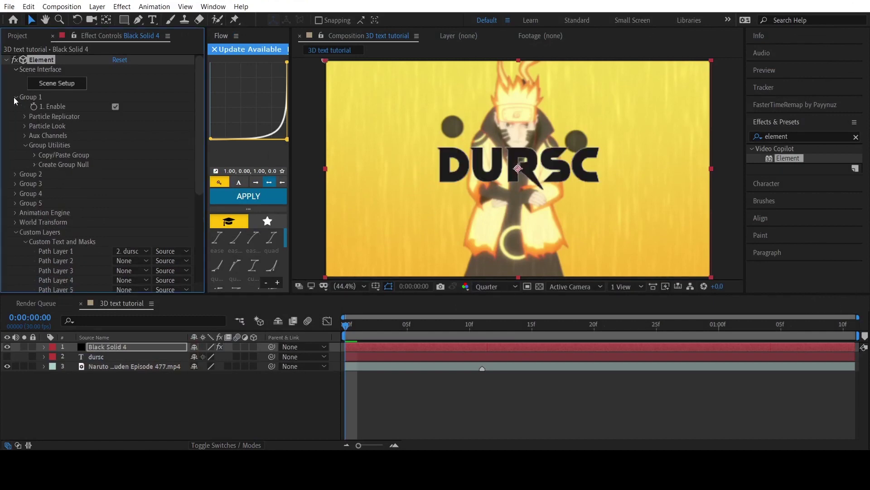
pyautogui.click(23, 126)
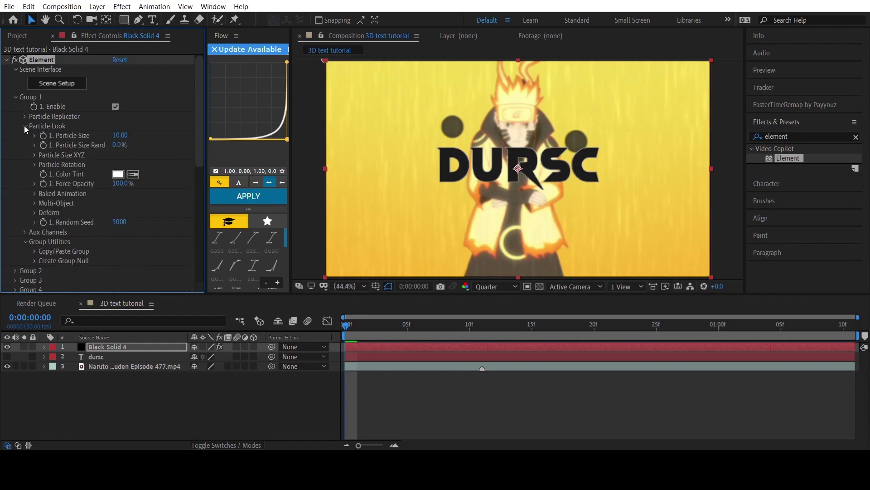
pyautogui.click(24, 126)
pyautogui.click(25, 117)
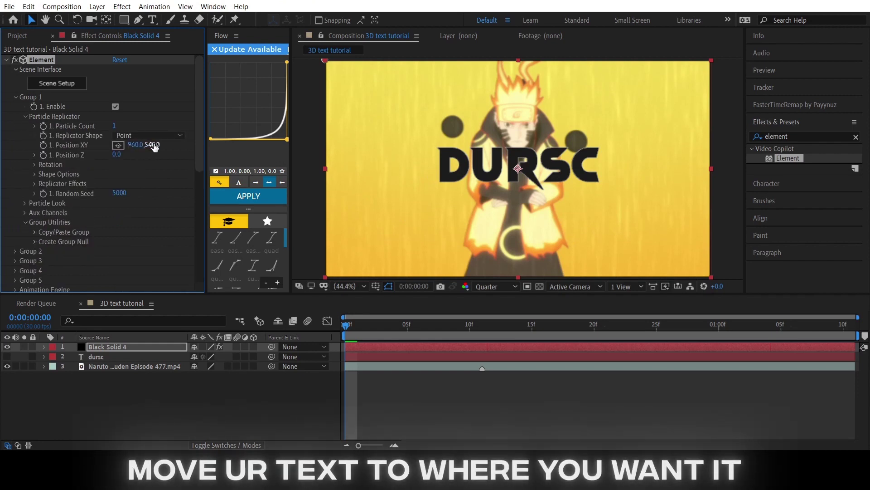
# Move the DURSC text to Position XY 960,817 and Position Z -100, then return to frame 0.
pyautogui.moveTo(152, 144); pyautogui.dragTo(305, 147)
pyautogui.moveTo(116, 154)
pyautogui.mouseDown()
pyautogui.moveTo(172, 149)
pyautogui.moveTo(189, 169)
pyautogui.mouseUp()
pyautogui.moveTo(353, 327); pyautogui.dragTo(782, 297)
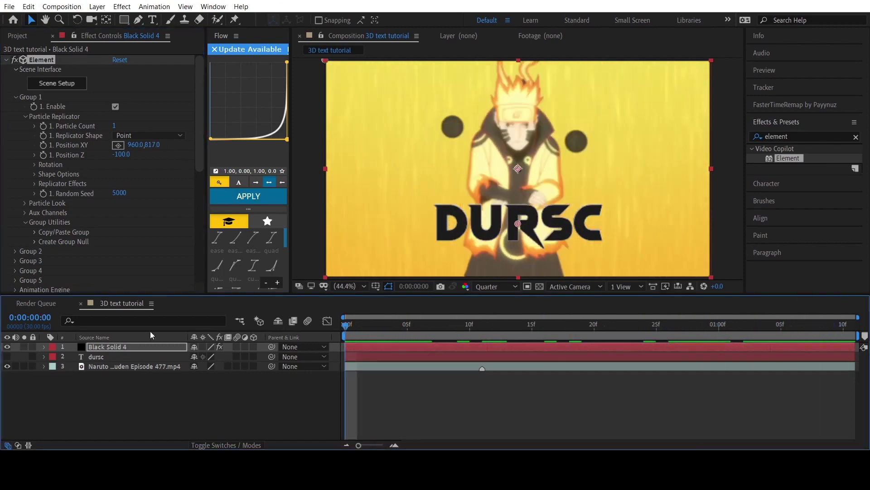
pyautogui.press('space')
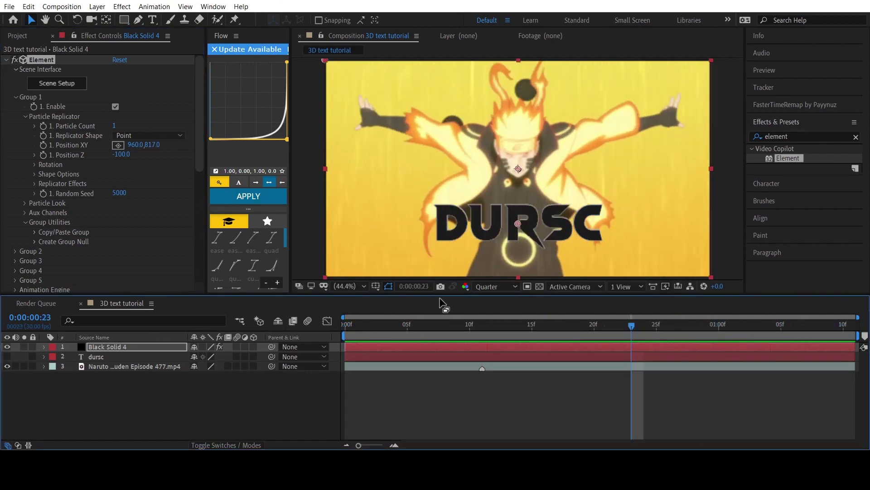
pyautogui.press('Home')
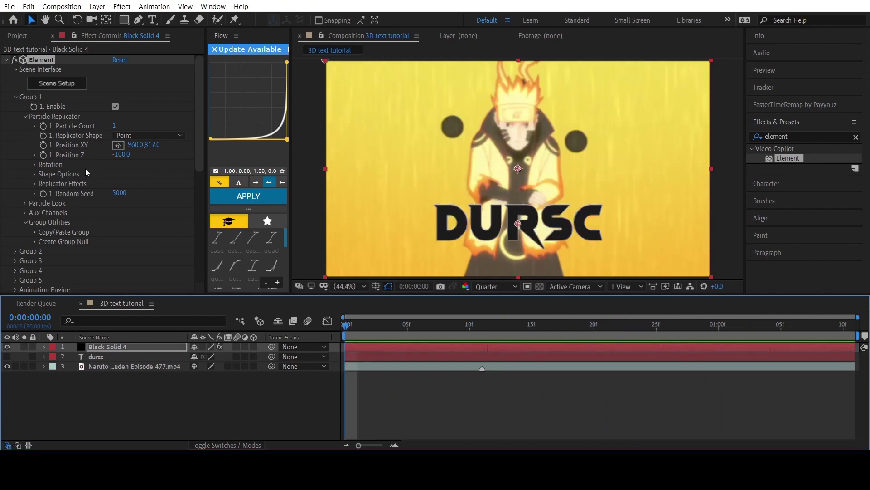
pyautogui.click(21, 119)
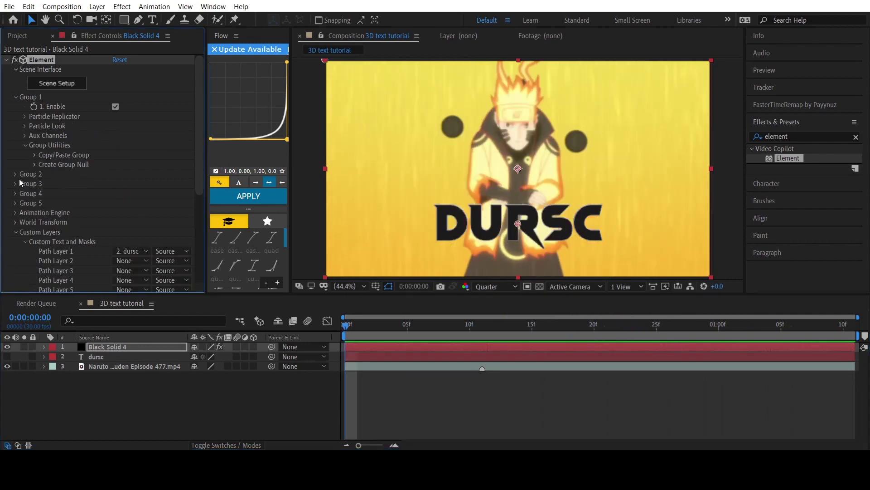
# Enable Multi-Object under Element's Particle Look settings.
pyautogui.click(26, 125)
pyautogui.scroll(-3, 77, 167)
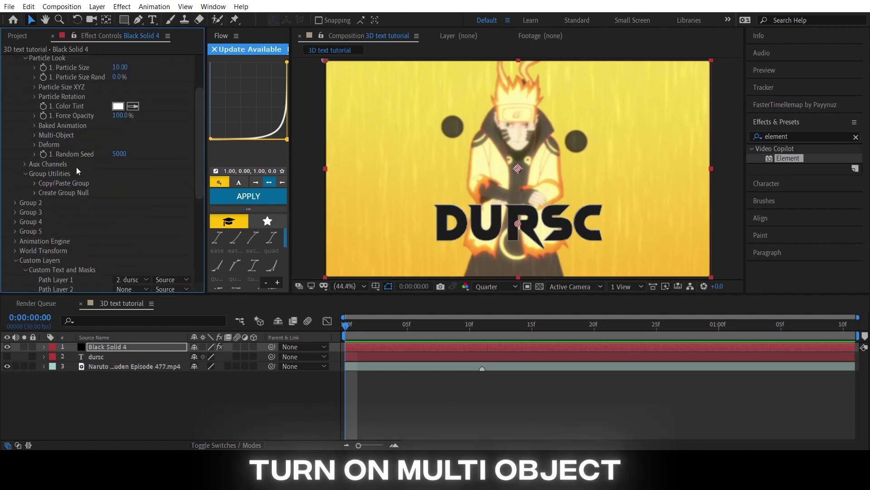
pyautogui.click(35, 135)
pyautogui.click(115, 144)
# Set starting keyframes for Rotation Random and Displace, keeping Displace at 0.00.
pyautogui.scroll(-4, 123, 152)
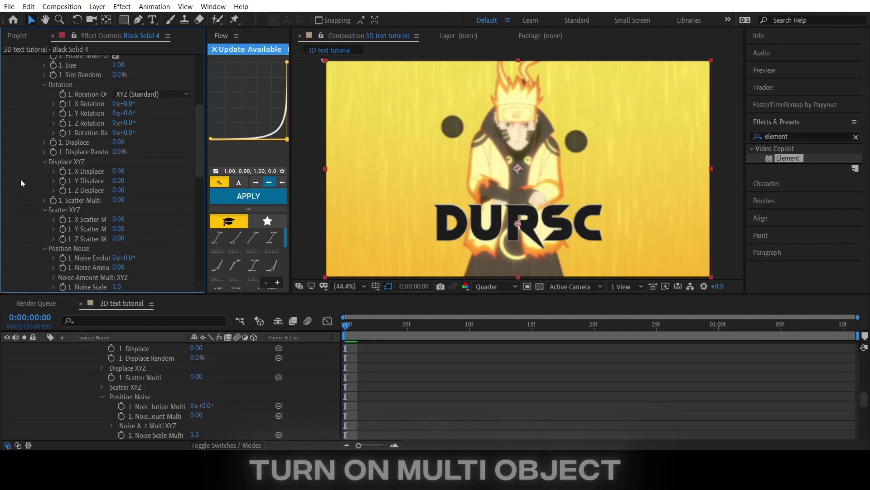
pyautogui.click(63, 132)
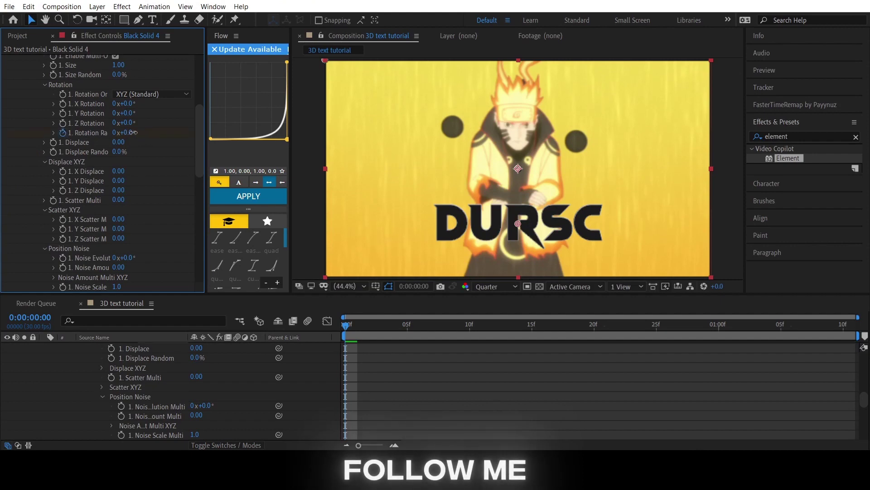
pyautogui.moveTo(129, 133)
pyautogui.mouseDown()
pyautogui.moveTo(688, 141)
pyautogui.moveTo(58, 154)
pyautogui.moveTo(128, 134)
pyautogui.mouseUp()
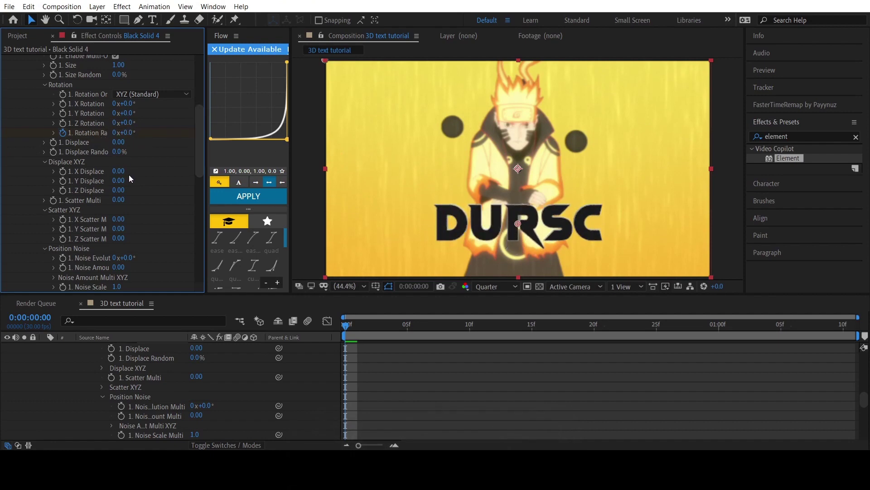
pyautogui.click(53, 142)
pyautogui.moveTo(121, 146); pyautogui.dragTo(192, 151)
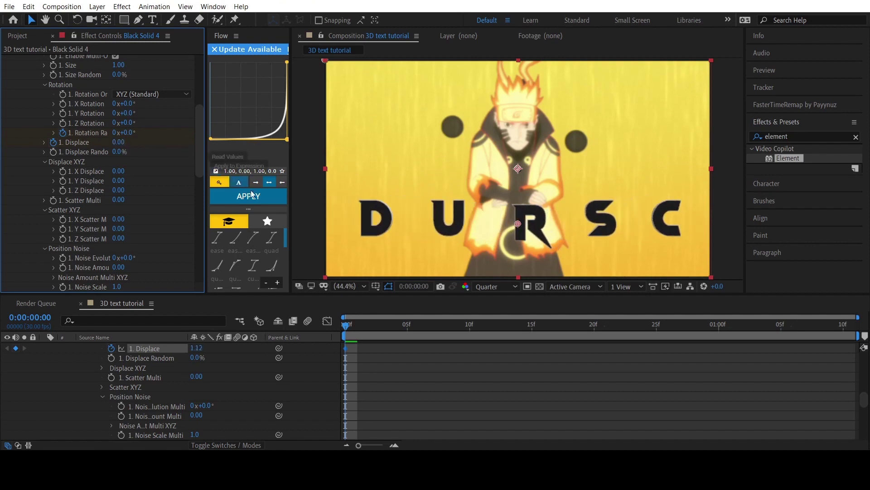
pyautogui.hotkey('ctrl', 'z')
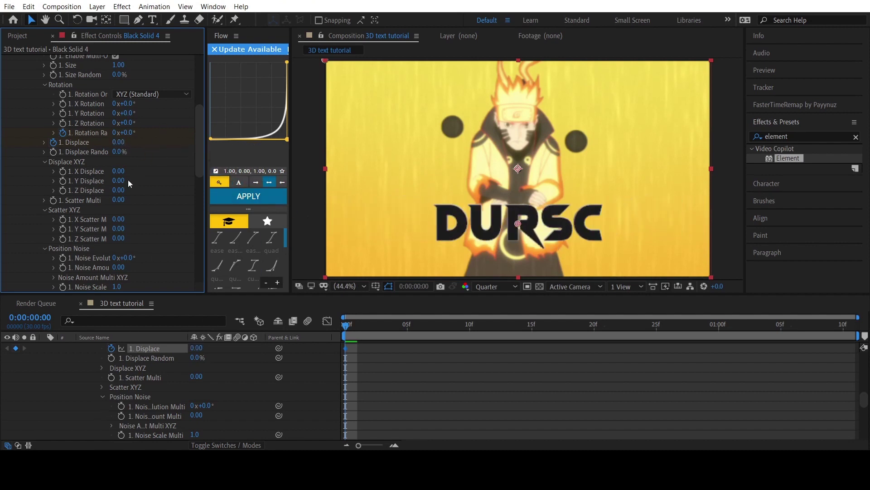
# Add a zero-value starting keyframe for Scatter Multi.
pyautogui.click(53, 200)
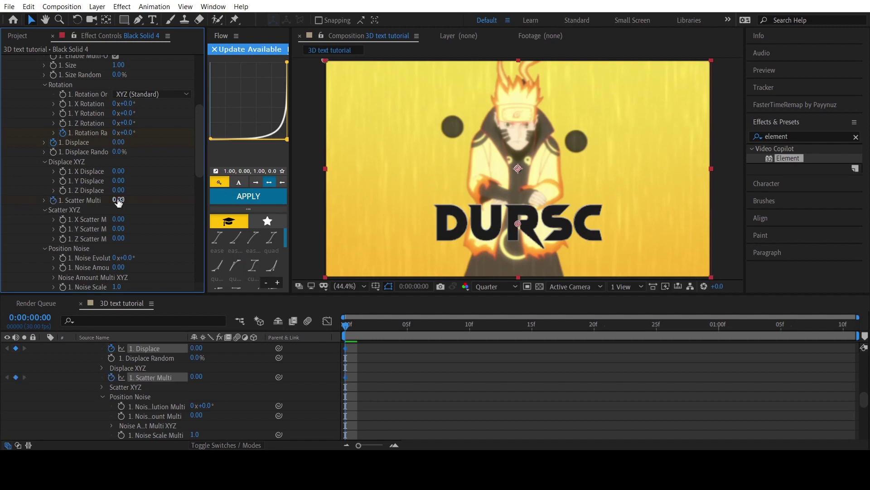
pyautogui.moveTo(118, 200)
pyautogui.mouseDown()
pyautogui.moveTo(552, 217)
pyautogui.moveTo(500, 205)
pyautogui.mouseUp()
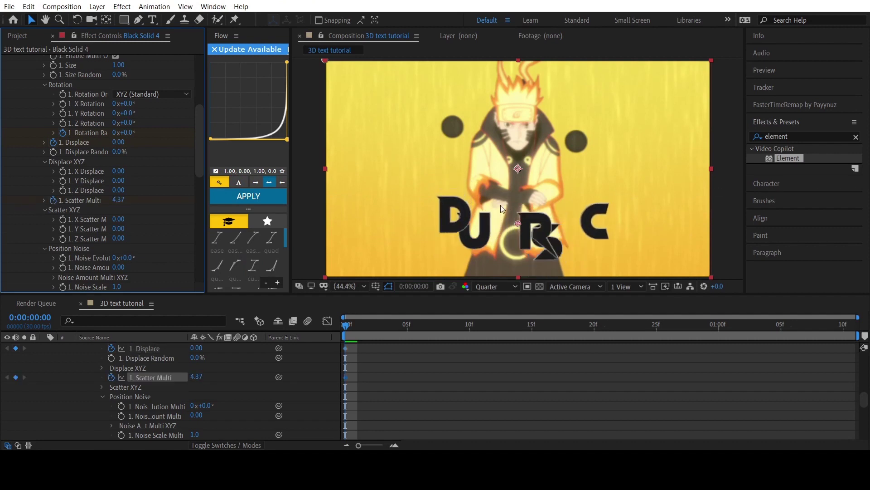
pyautogui.click(53, 201)
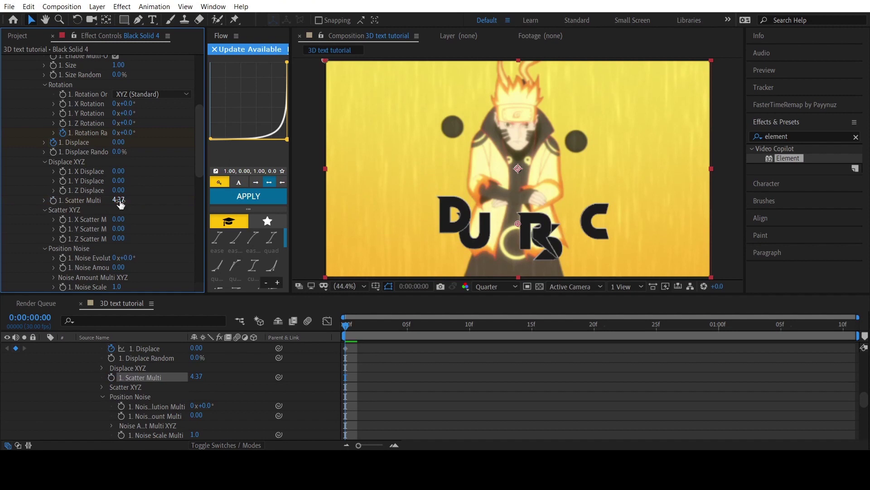
pyautogui.click(53, 200)
# At frame 11, set a small Displace keyframe and move the Scatter Multi keyframe there.
pyautogui.press('u')
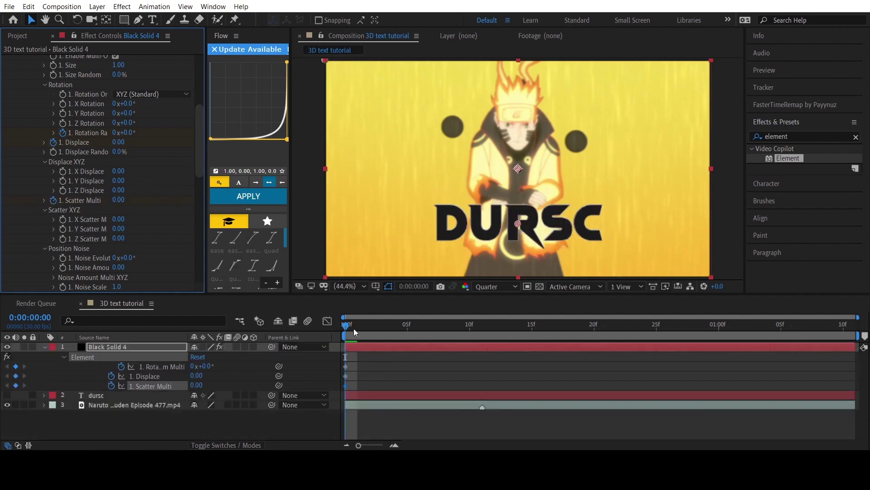
pyautogui.moveTo(353, 328); pyautogui.dragTo(486, 328)
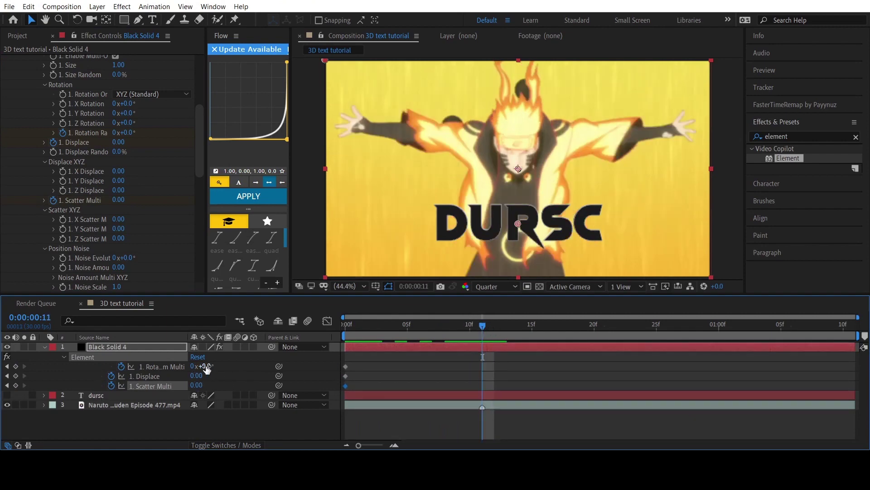
pyautogui.moveTo(200, 376); pyautogui.dragTo(226, 361)
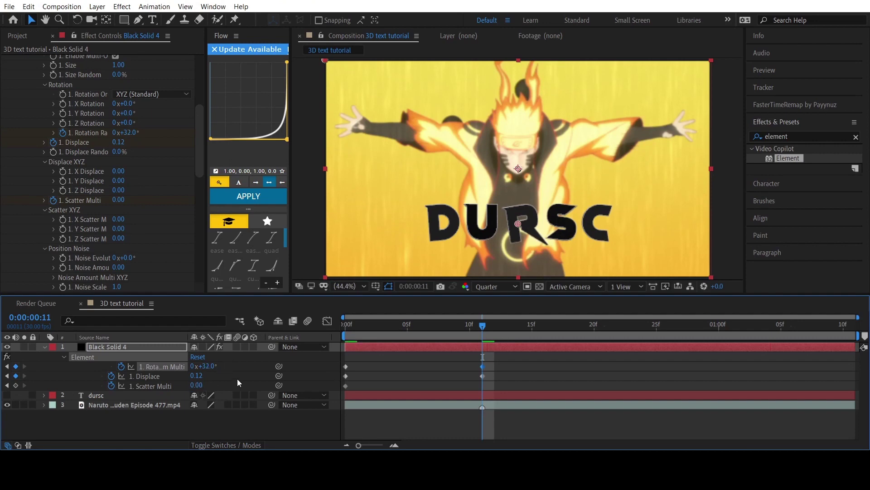
pyautogui.moveTo(344, 386); pyautogui.dragTo(482, 384)
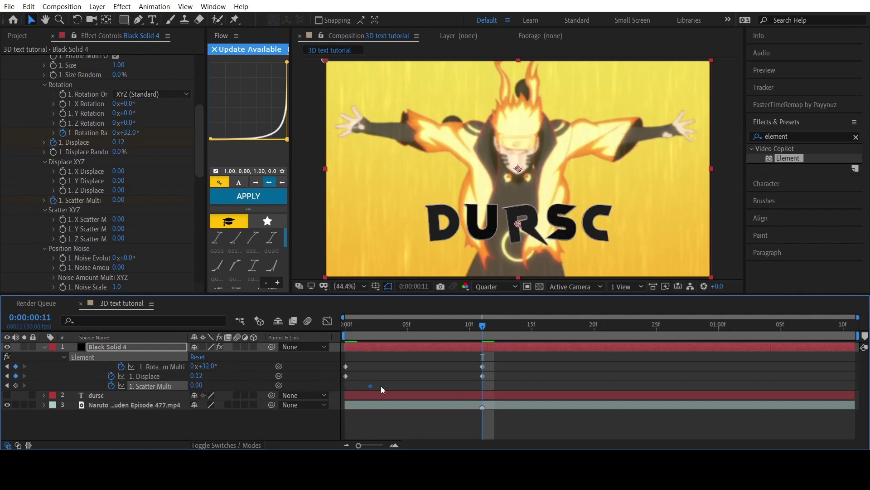
# At frame 0 set Displace 1.67 and Rotation Random -163°, then Easy Ease the keyframes.
pyautogui.press('Home')
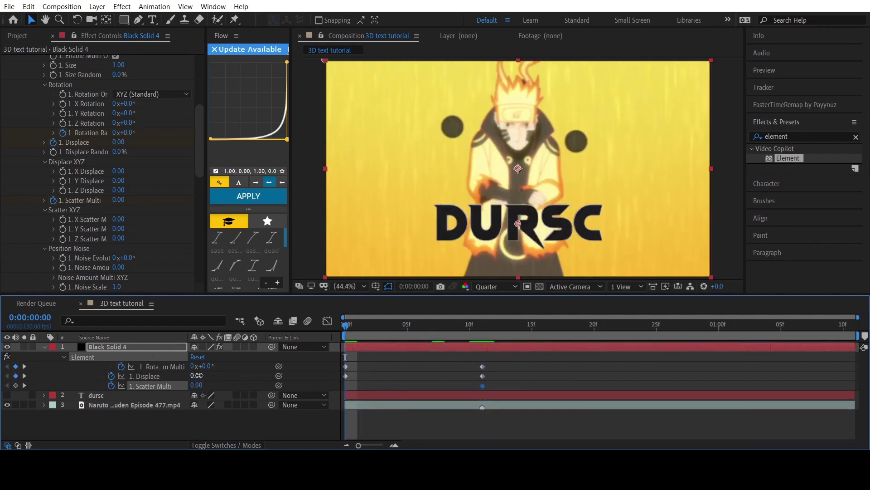
pyautogui.moveTo(198, 375); pyautogui.dragTo(167, 376)
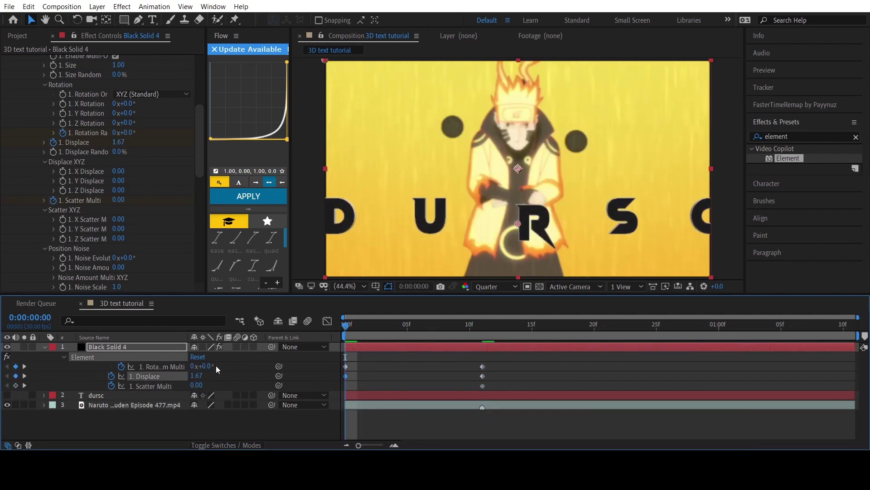
pyautogui.moveTo(207, 366); pyautogui.dragTo(162, 367)
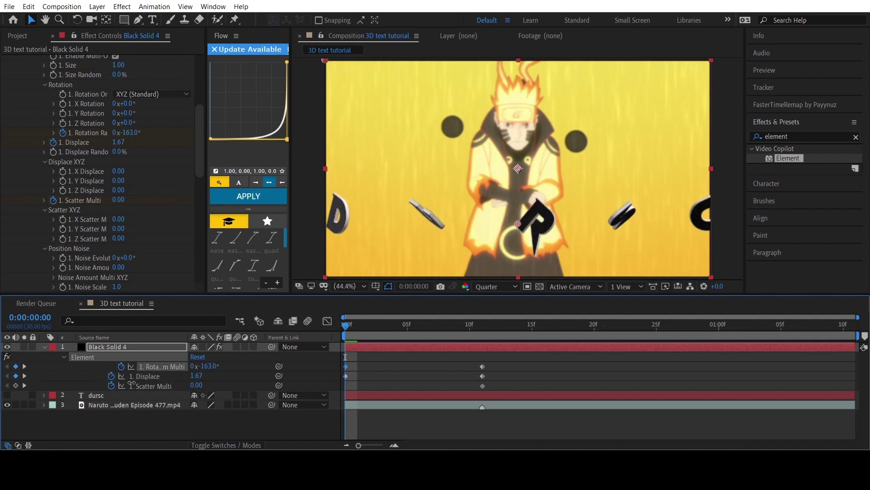
pyautogui.moveTo(358, 327)
pyautogui.mouseDown()
pyautogui.moveTo(477, 325)
pyautogui.moveTo(488, 363)
pyautogui.moveTo(333, 381)
pyautogui.mouseUp()
pyautogui.press('F9')
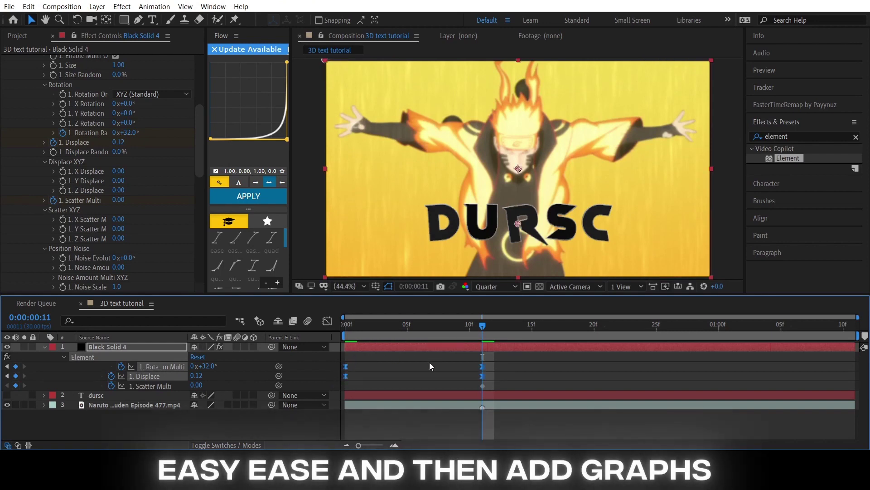
# In the Graph Editor, reshape the Rotation Random curve to start steeply and ease in.
pyautogui.click(327, 322)
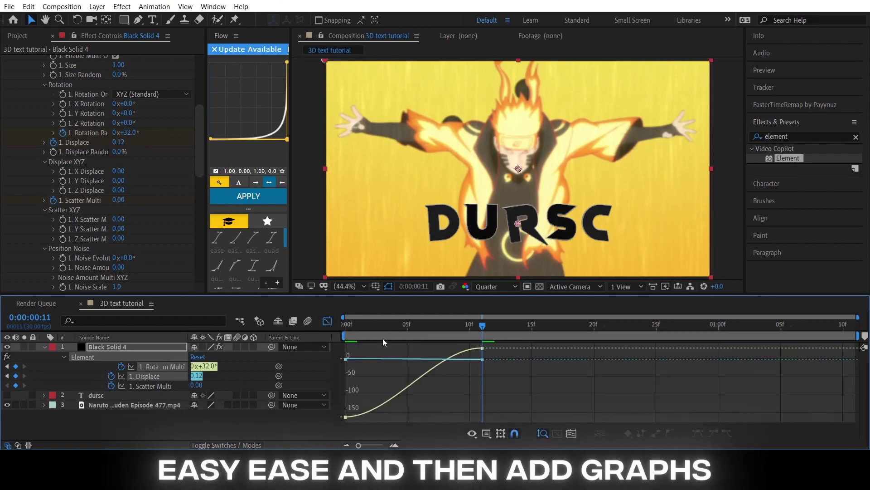
pyautogui.click(249, 373)
pyautogui.click(165, 365)
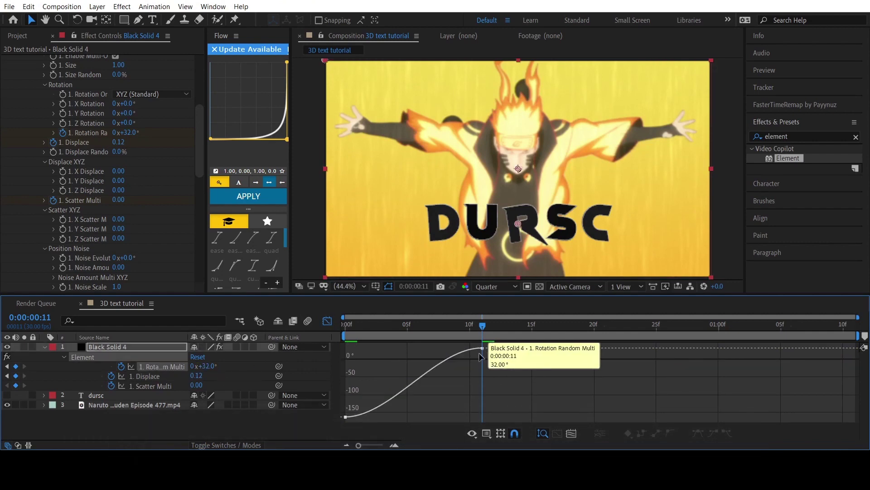
pyautogui.moveTo(392, 417); pyautogui.dragTo(411, 379)
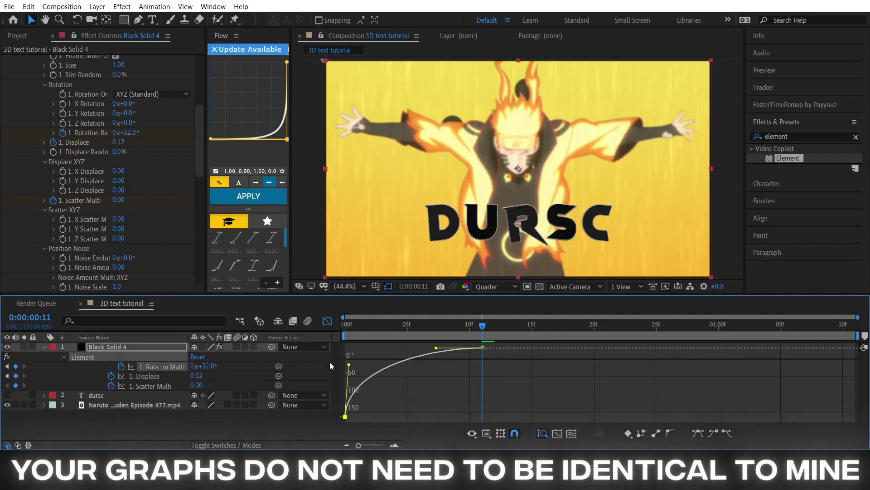
pyautogui.moveTo(349, 364); pyautogui.dragTo(349, 355)
# Make the Displace curve drop off sharply at the start, then preview the animation.
pyautogui.click(149, 376)
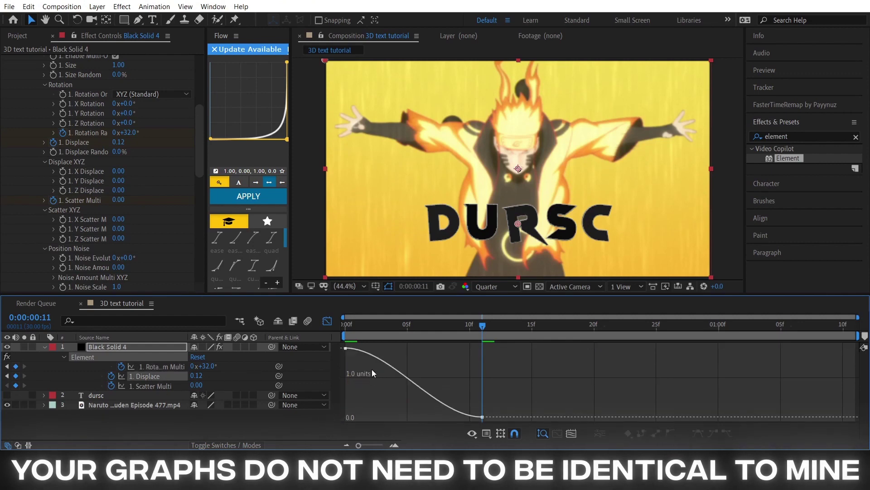
pyautogui.click(345, 348)
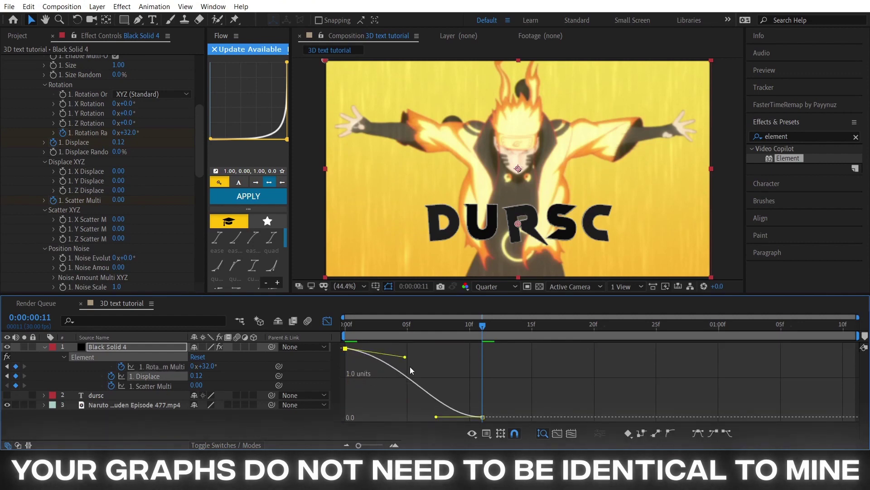
pyautogui.moveTo(393, 346)
pyautogui.mouseDown()
pyautogui.moveTo(342, 411)
pyautogui.moveTo(365, 416)
pyautogui.mouseUp()
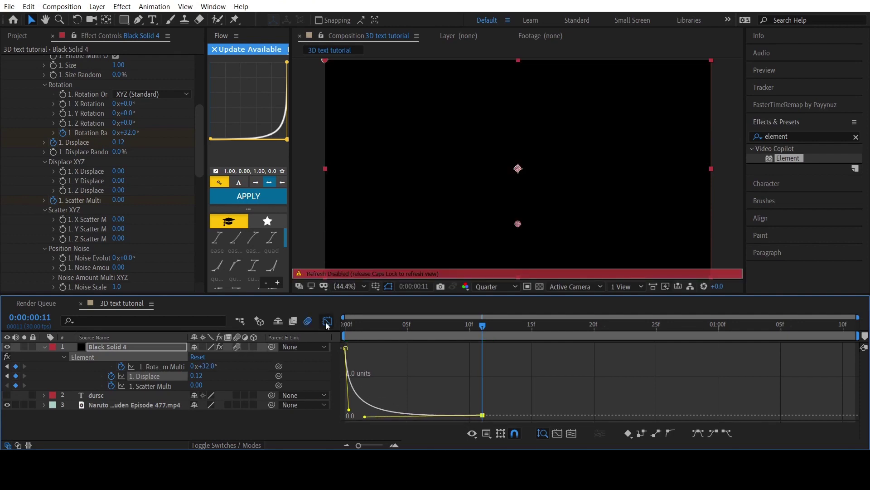
pyautogui.click(327, 321)
pyautogui.press('space')
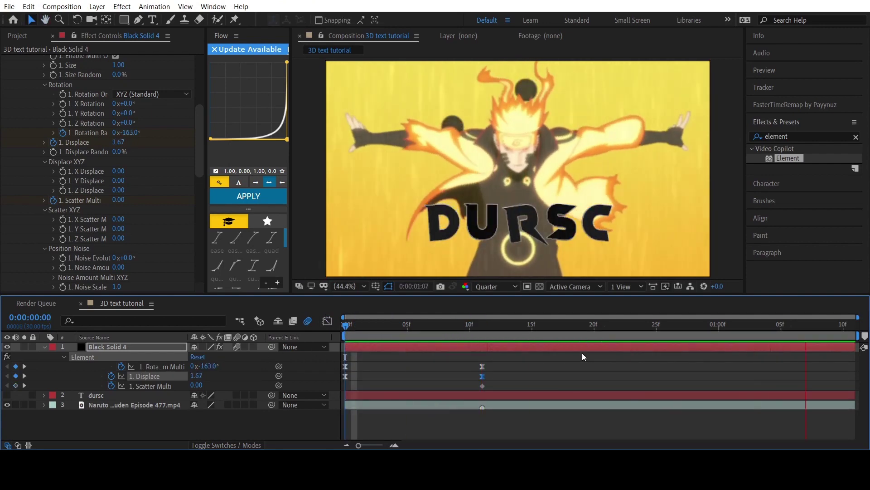
pyautogui.press('space')
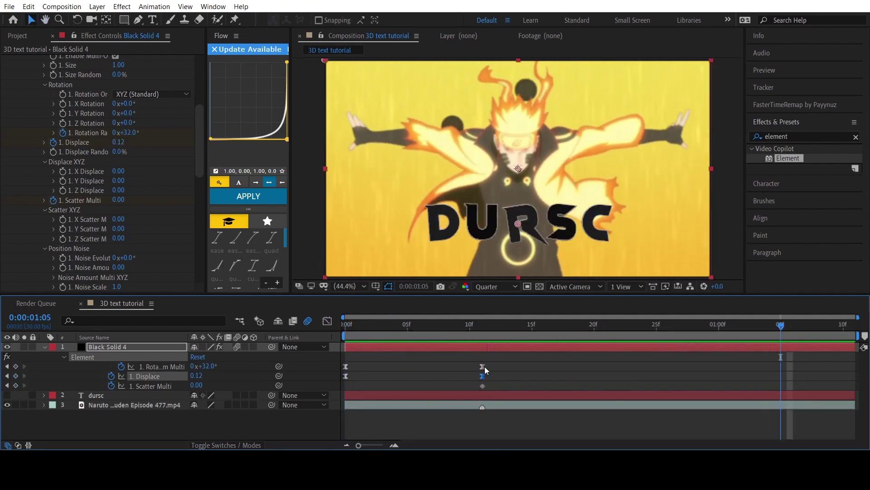
# Refine the rotation easing around the frame 10 keyframe and preview it again.
pyautogui.click(482, 366)
pyautogui.click(327, 321)
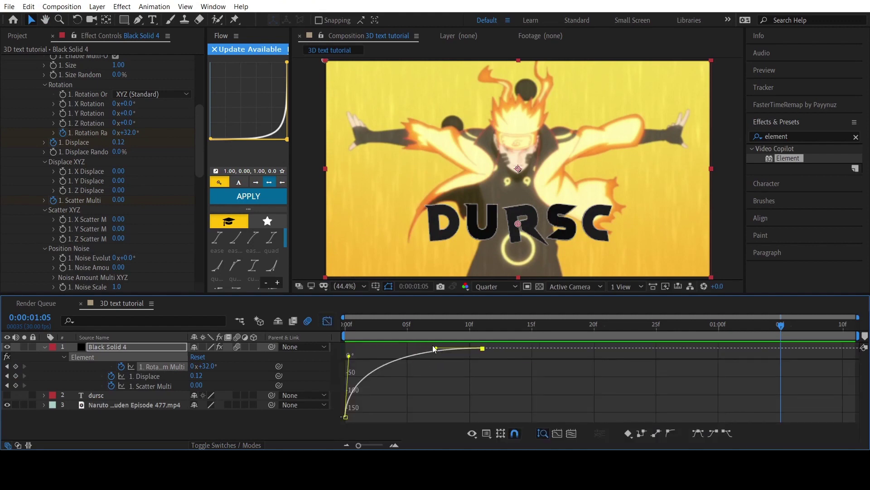
pyautogui.moveTo(347, 356); pyautogui.dragTo(349, 354)
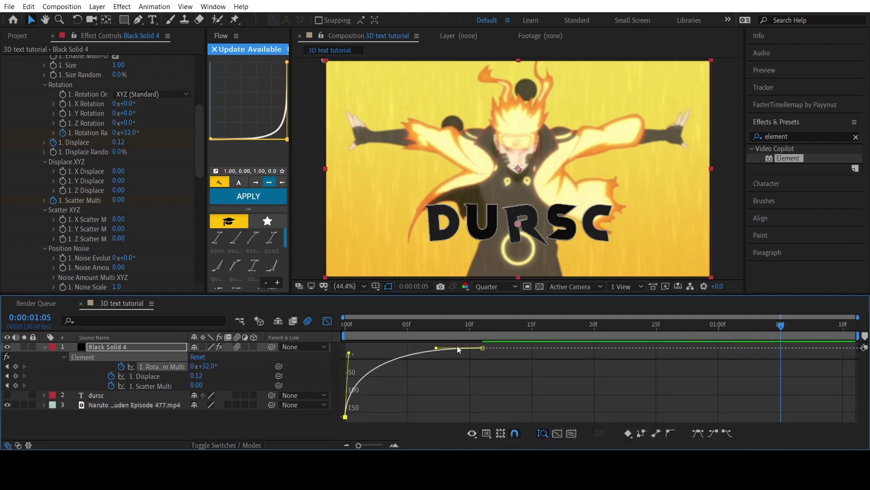
pyautogui.moveTo(422, 348); pyautogui.dragTo(393, 347)
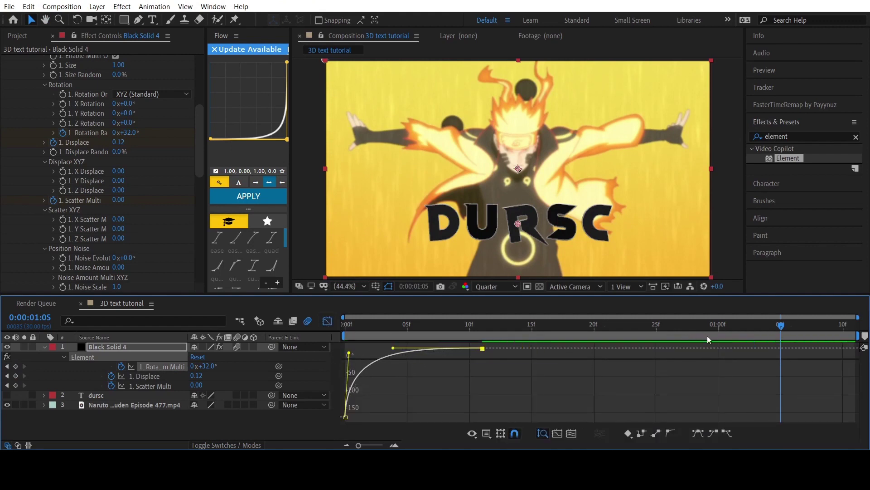
pyautogui.moveTo(618, 327); pyautogui.dragTo(68, 323)
pyautogui.press('space')
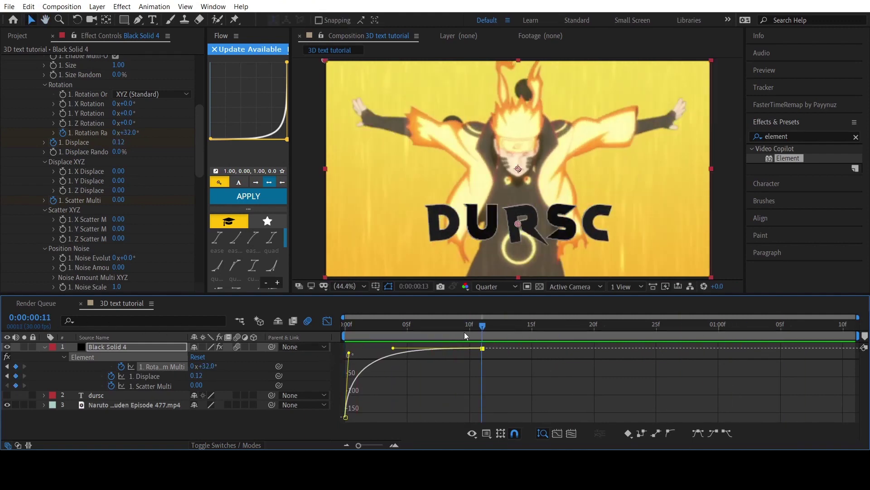
pyautogui.press('space')
# Lengthen the ease into the second rotation keyframe and preview from the assembled DURSC frame.
pyautogui.moveTo(443, 347); pyautogui.dragTo(432, 348)
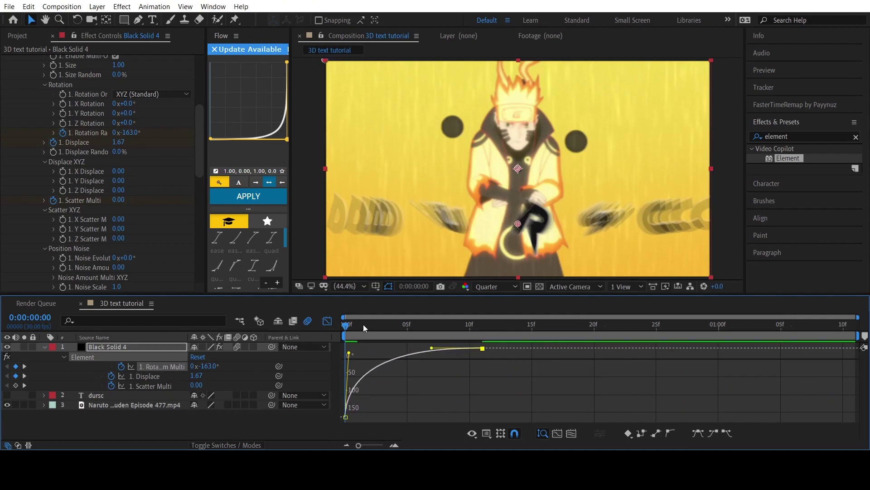
pyautogui.moveTo(363, 325); pyautogui.dragTo(480, 324)
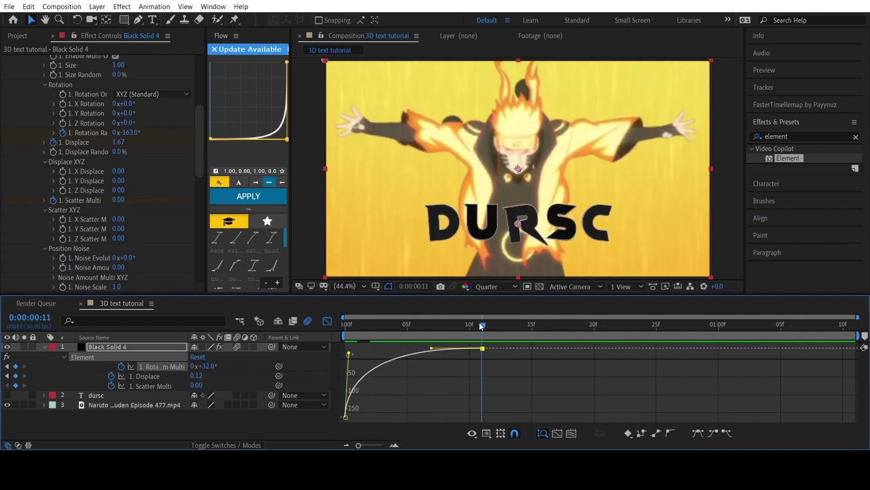
pyautogui.click(325, 323)
pyautogui.press('space')
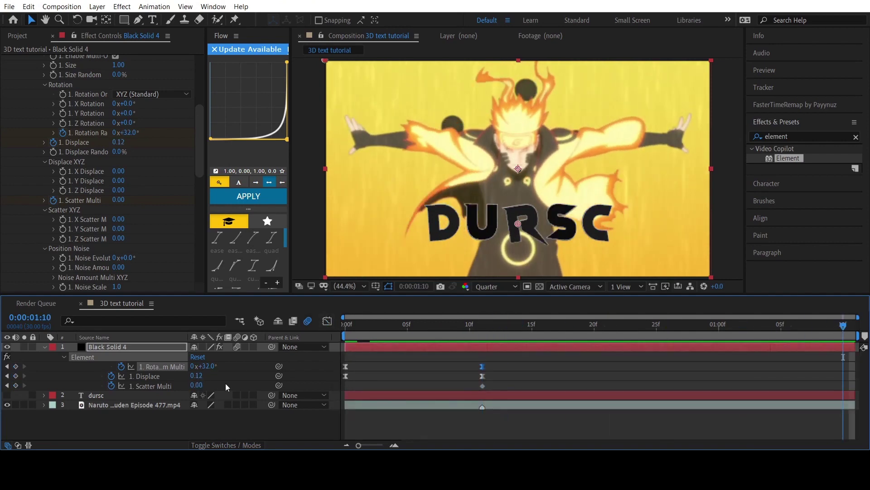
# Keyframe Scatter Multi 40 and Displace 0.51 at 1:10, then reselect the frame 11 rotation keyframe.
pyautogui.moveTo(200, 389)
pyautogui.mouseDown()
pyautogui.moveTo(821, 264)
pyautogui.moveTo(198, 389)
pyautogui.mouseUp()
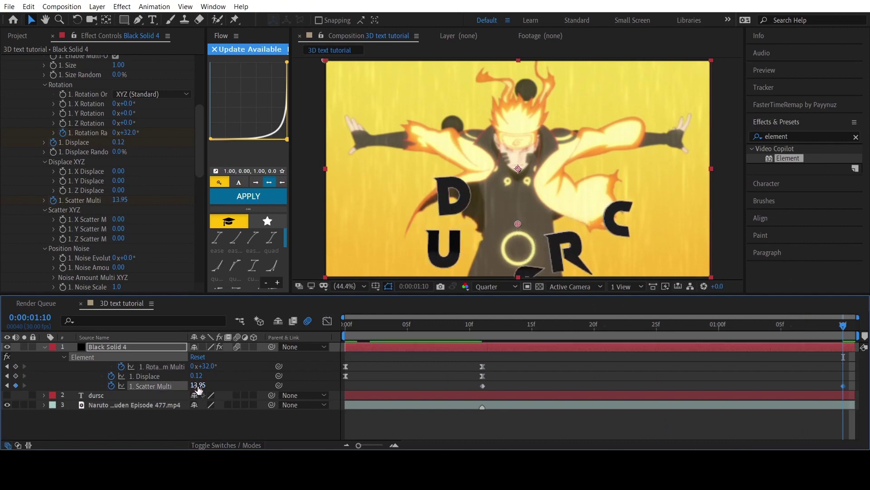
pyautogui.write('20')
pyautogui.press('Return')
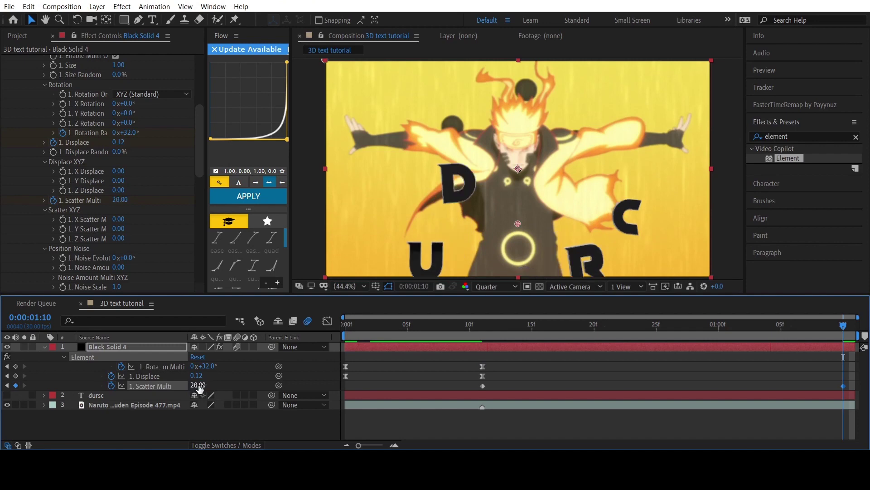
pyautogui.moveTo(197, 376)
pyautogui.mouseDown()
pyautogui.moveTo(218, 374)
pyautogui.moveTo(110, 391)
pyautogui.moveTo(142, 382)
pyautogui.mouseUp()
pyautogui.write('5')
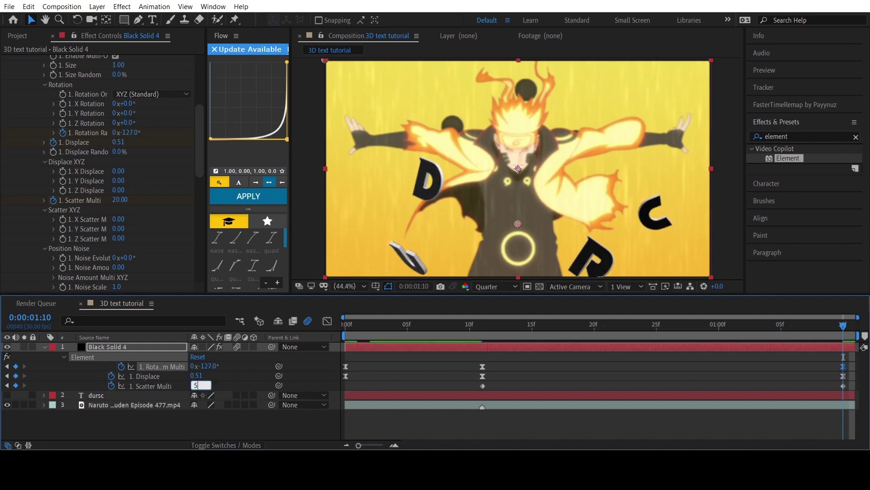
pyautogui.write('0')
pyautogui.press('Return')
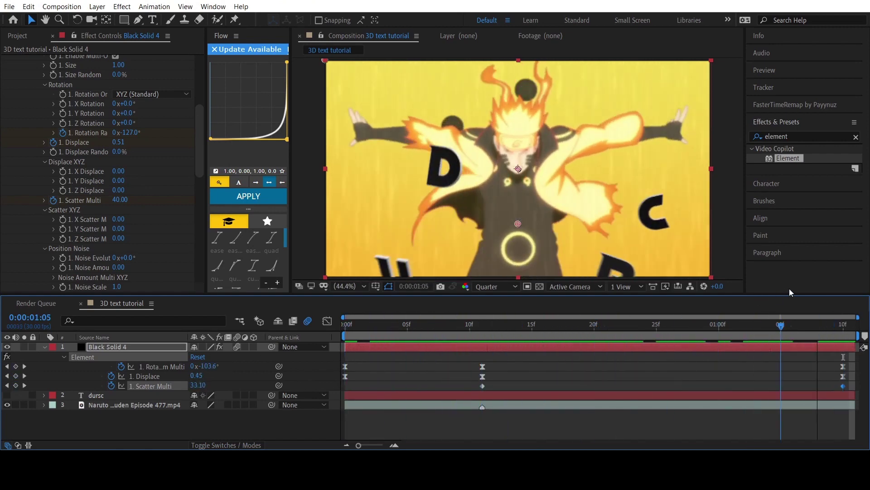
pyautogui.moveTo(818, 326); pyautogui.dragTo(484, 364)
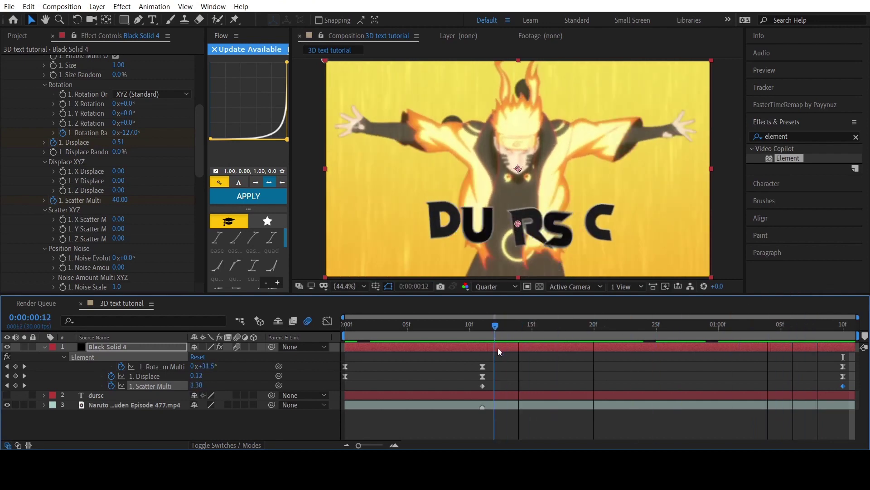
pyautogui.click(483, 366)
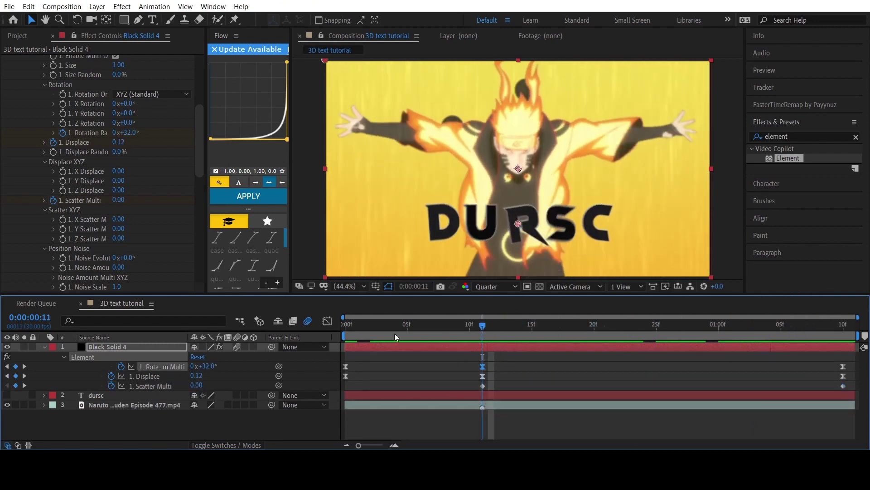
# Make the rotation and Displace curves change sharply right after frame 11, easing into the end.
pyautogui.click(327, 320)
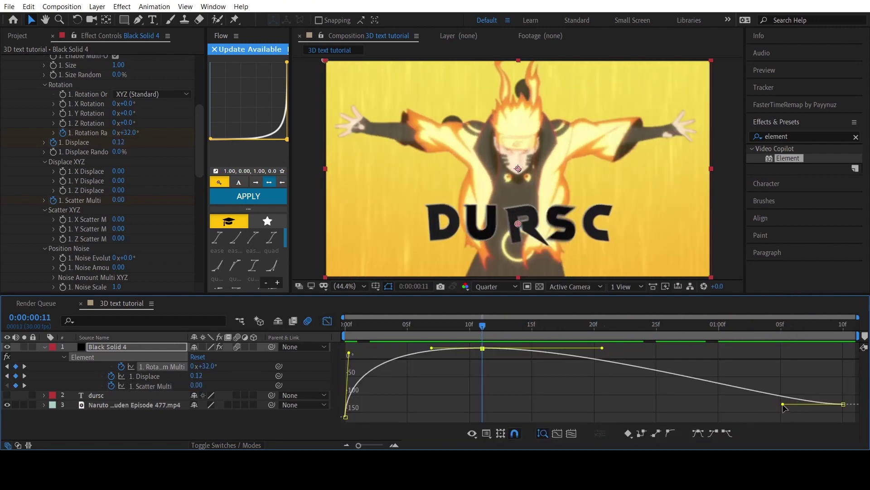
pyautogui.moveTo(783, 404); pyautogui.dragTo(480, 399)
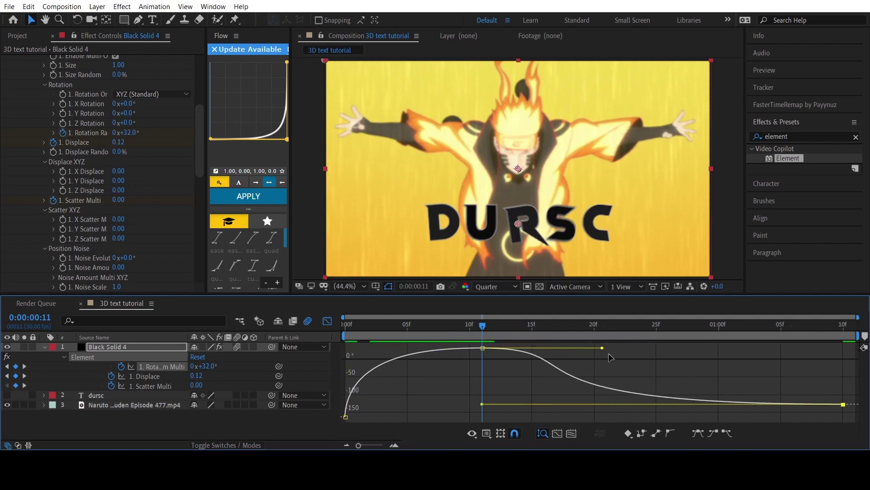
pyautogui.moveTo(602, 348); pyautogui.dragTo(423, 399)
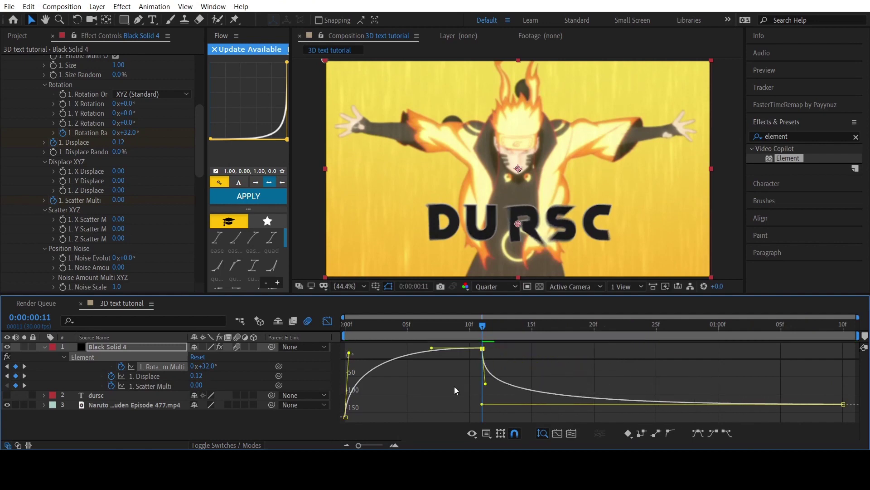
pyautogui.click(161, 377)
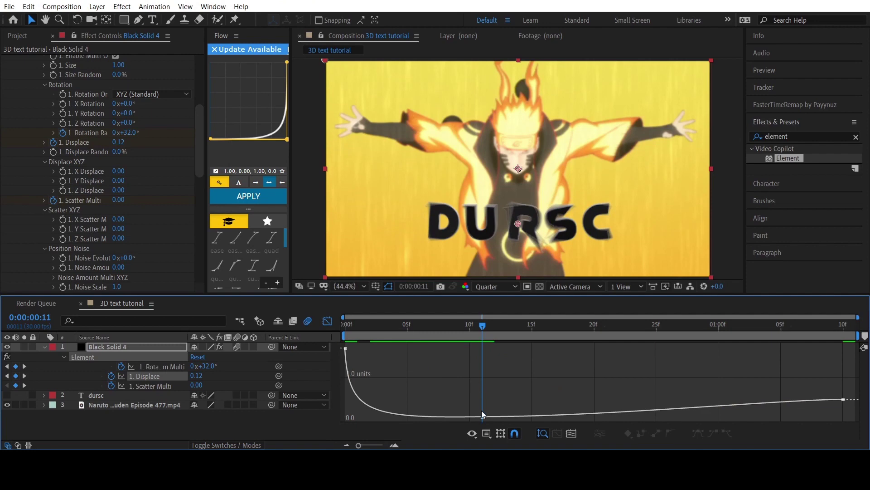
pyautogui.press('space')
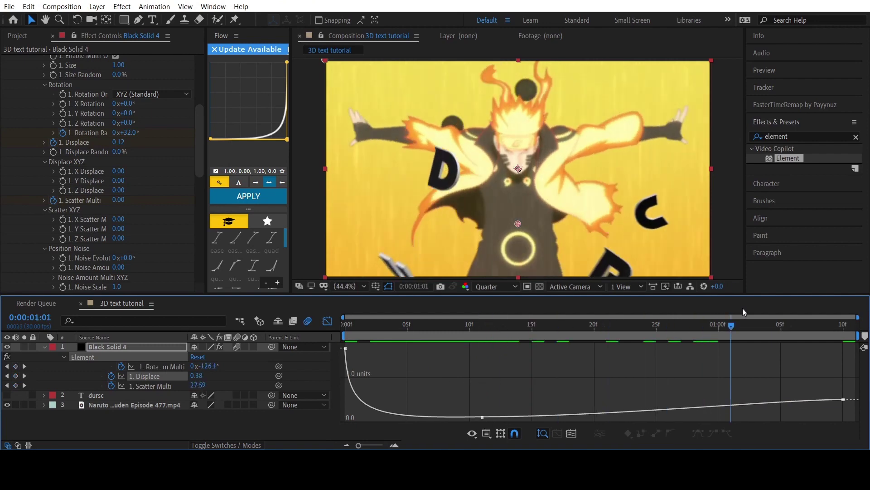
pyautogui.doubleClick(483, 416)
pyautogui.moveTo(595, 408); pyautogui.dragTo(461, 408)
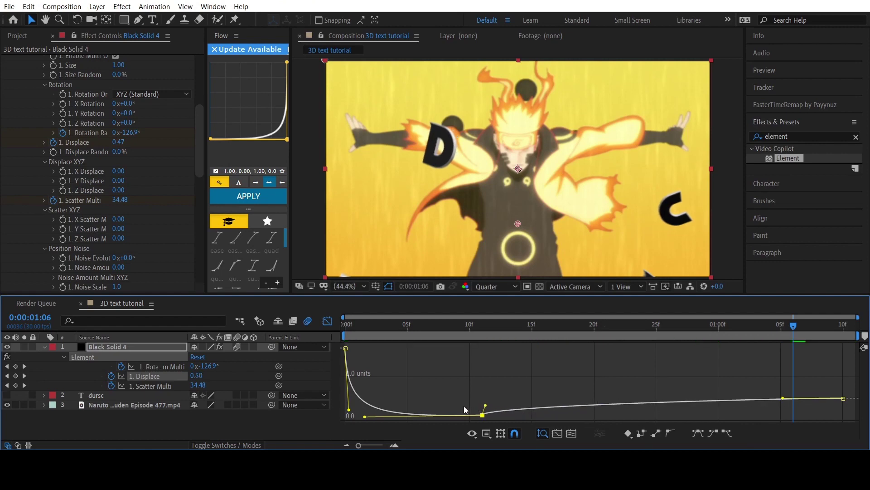
# Easy Ease the Scatter Multi keyframes, steepen the rise after frame 11, and preview.
pyautogui.click(166, 387)
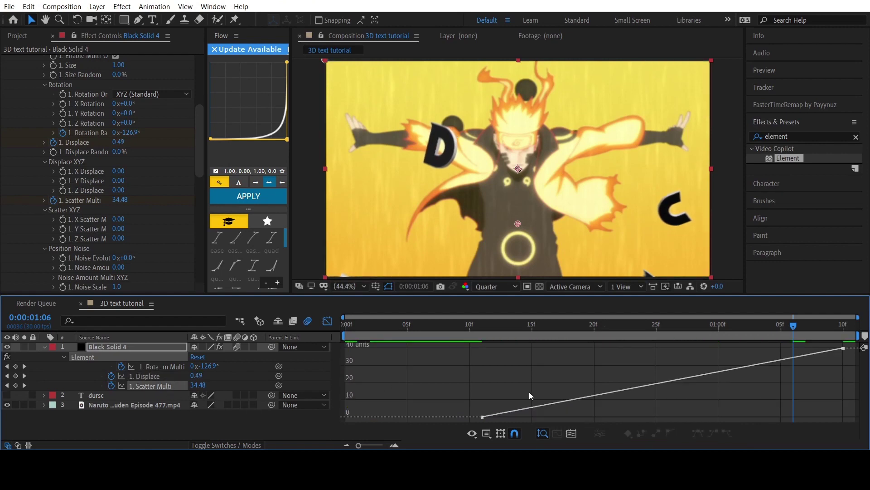
pyautogui.click(327, 326)
pyautogui.moveTo(467, 388); pyautogui.dragTo(855, 382)
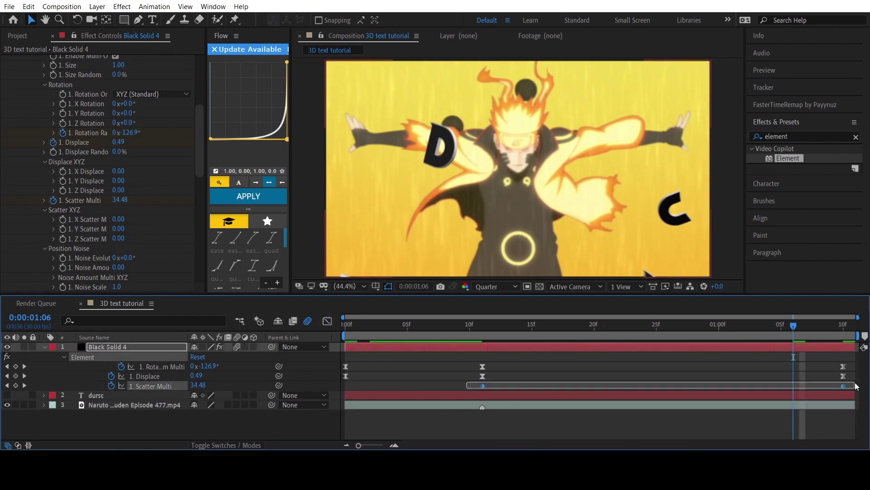
pyautogui.press('F9')
pyautogui.click(327, 320)
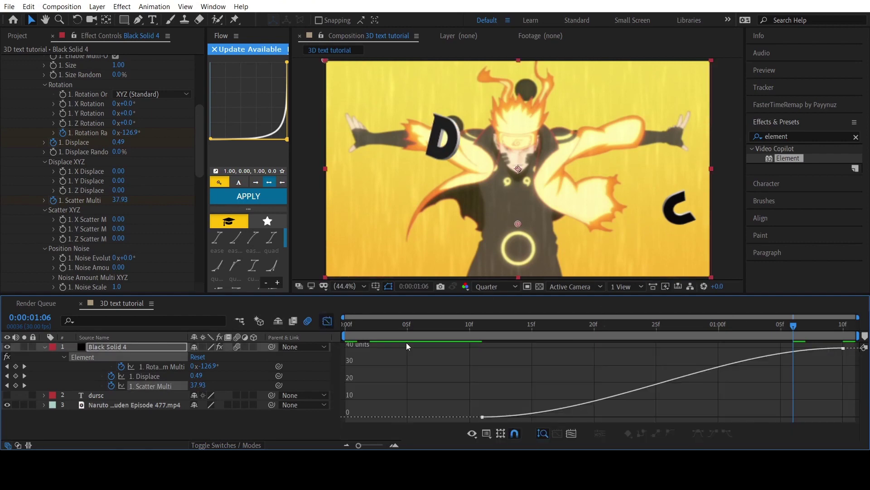
pyautogui.click(482, 417)
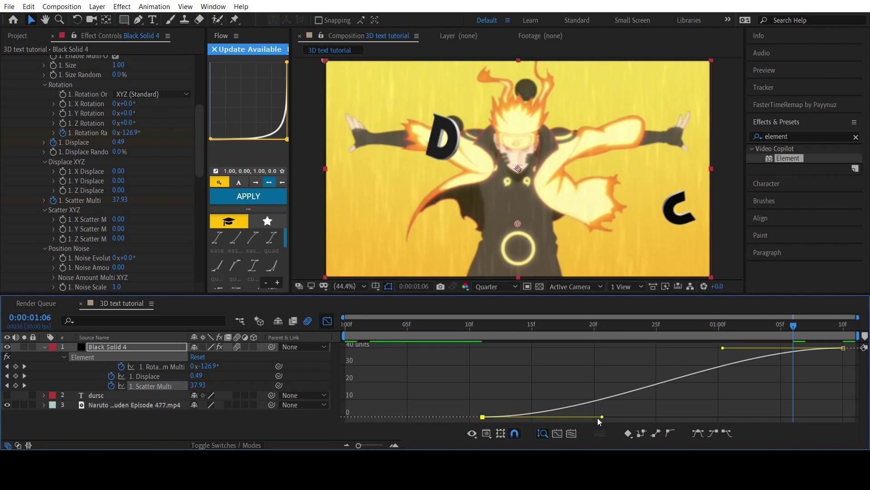
pyautogui.moveTo(602, 417); pyautogui.dragTo(485, 354)
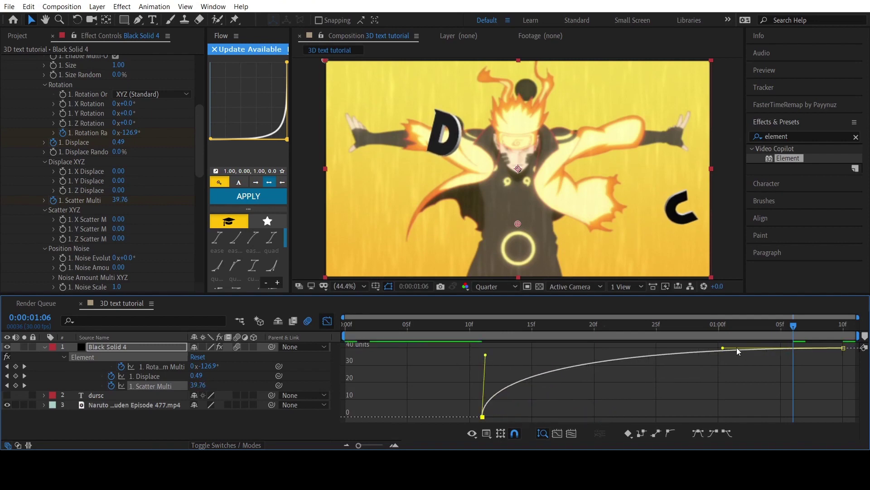
pyautogui.moveTo(727, 346); pyautogui.dragTo(591, 347)
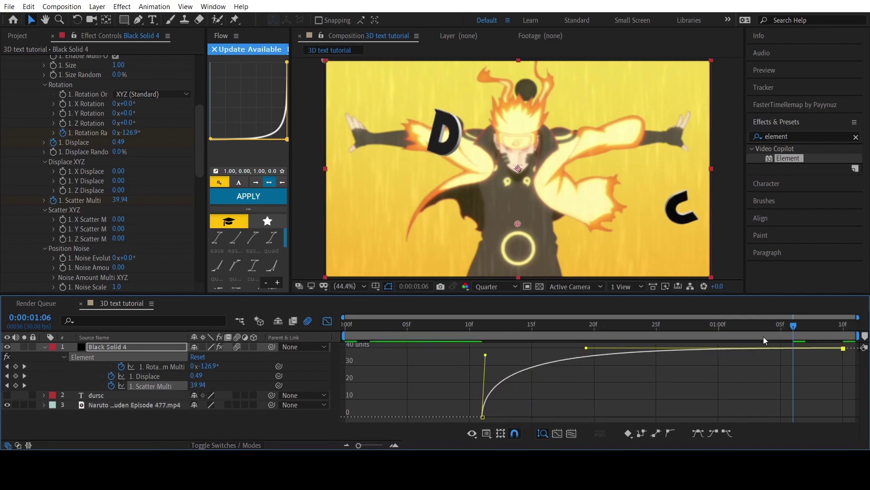
pyautogui.click(719, 324)
pyautogui.press('space')
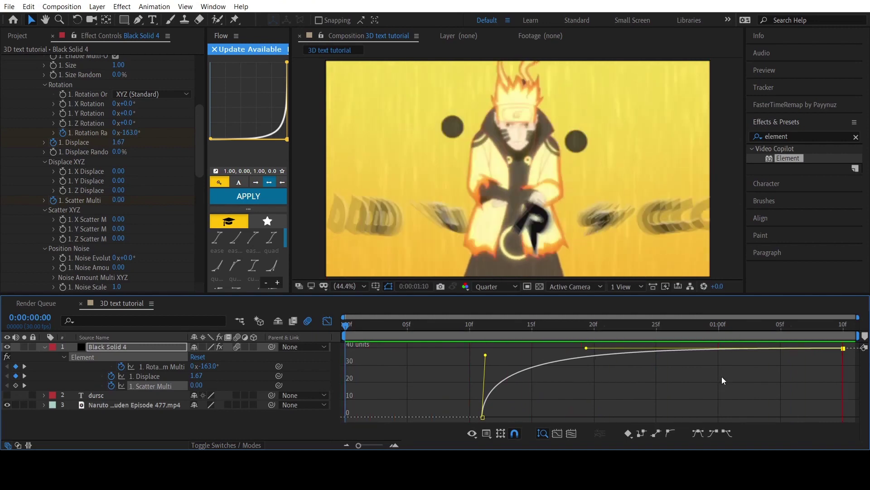
# Check the Displace curve's keyframes at frame 11 and the end, previewing the animation.
pyautogui.press('space')
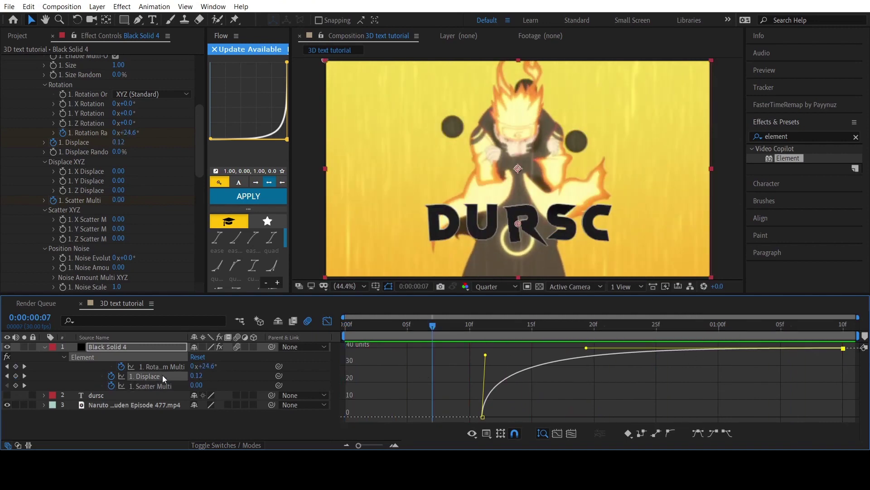
pyautogui.click(164, 376)
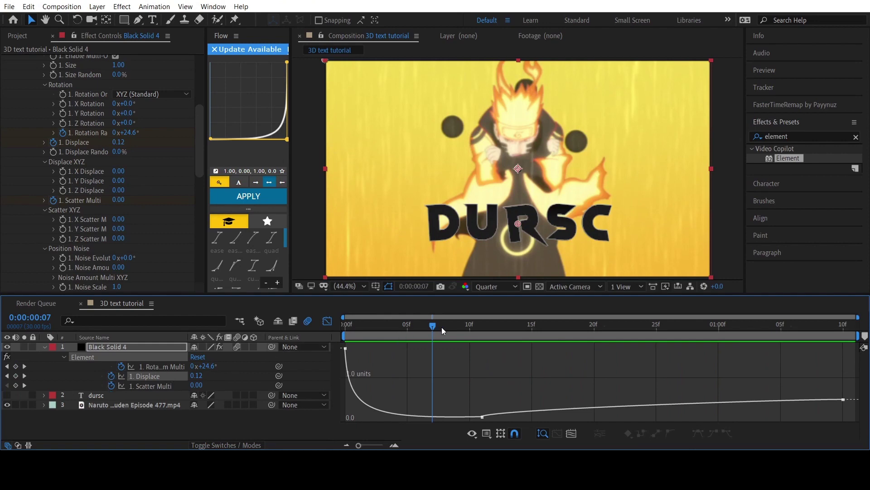
pyautogui.moveTo(442, 327); pyautogui.dragTo(477, 326)
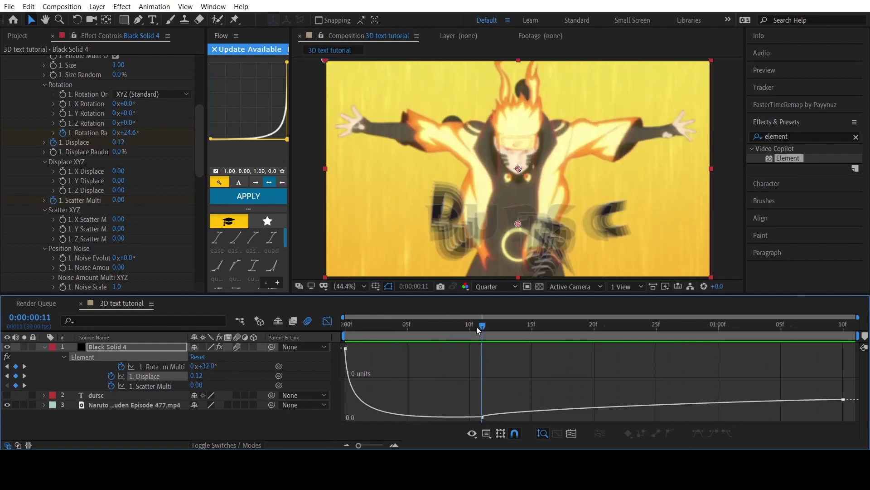
pyautogui.click(25, 376)
pyautogui.moveTo(812, 331); pyautogui.dragTo(718, 326)
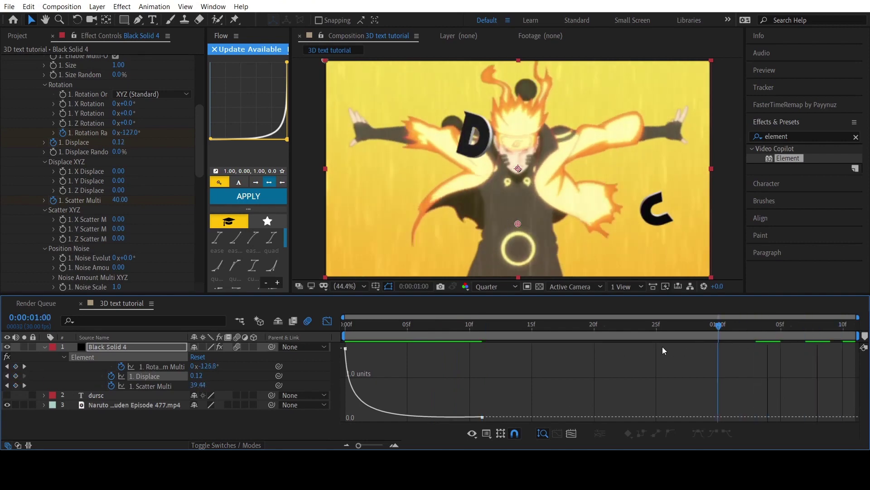
pyautogui.press('space')
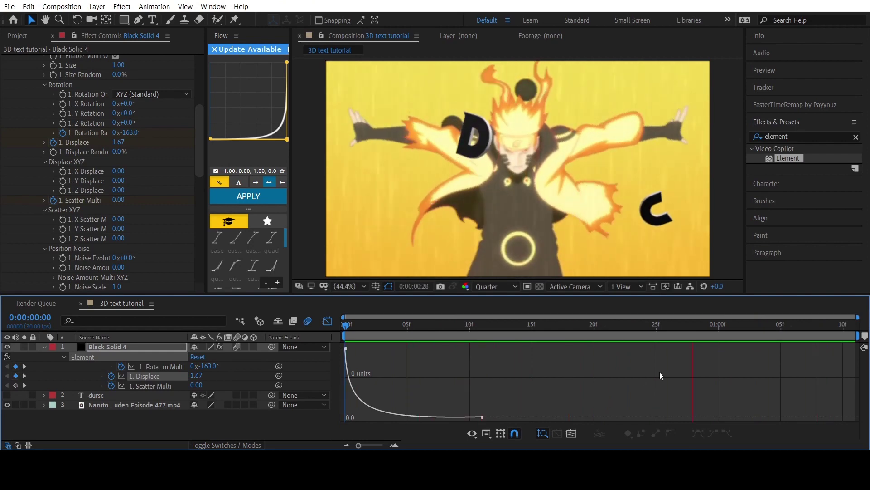
pyautogui.moveTo(741, 325); pyautogui.dragTo(557, 359)
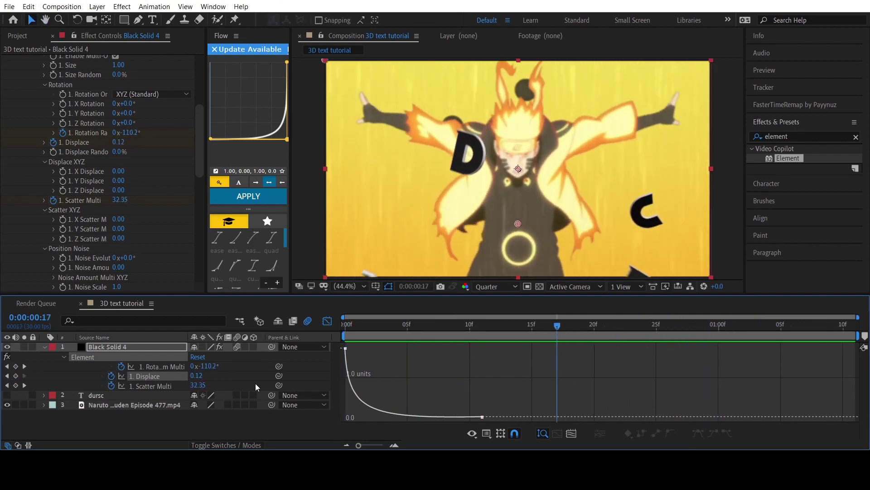
# Stretch the rotation ease-out after frame 11 into a long tail and preview the settling letters.
pyautogui.click(172, 368)
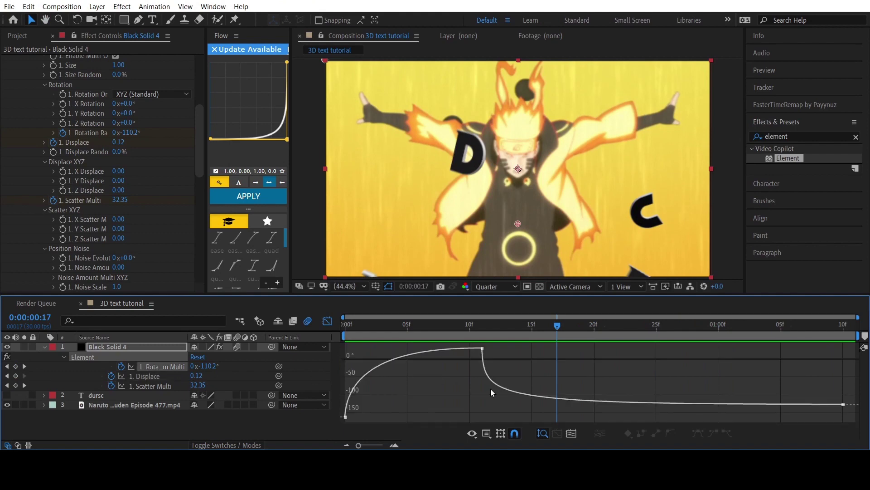
pyautogui.click(482, 348)
pyautogui.moveTo(482, 405); pyautogui.dragTo(625, 389)
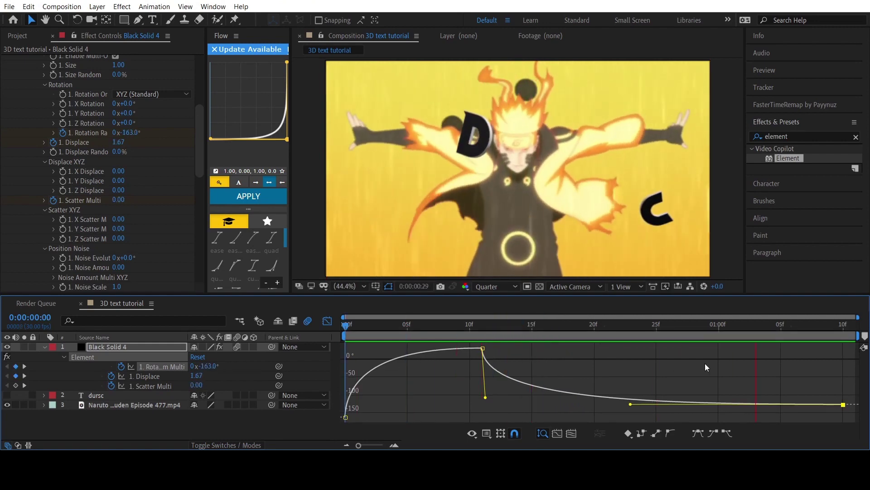
pyautogui.press('space')
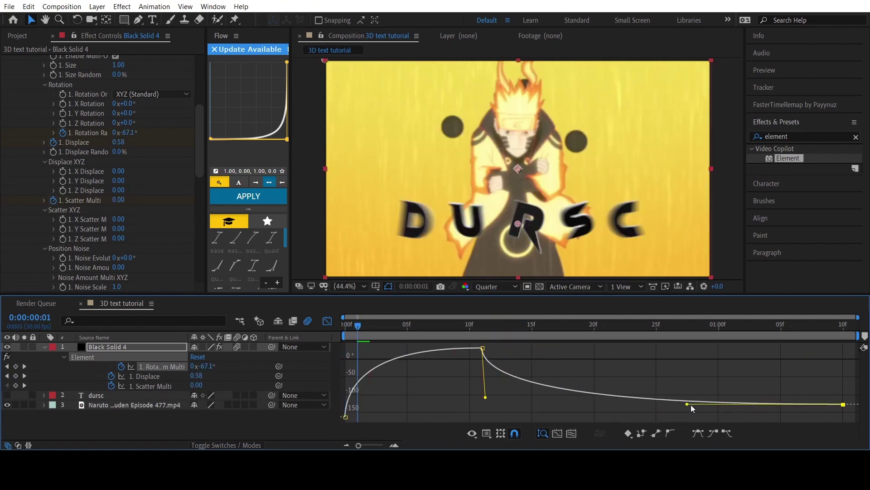
pyautogui.moveTo(691, 404); pyautogui.dragTo(695, 405)
pyautogui.press('space')
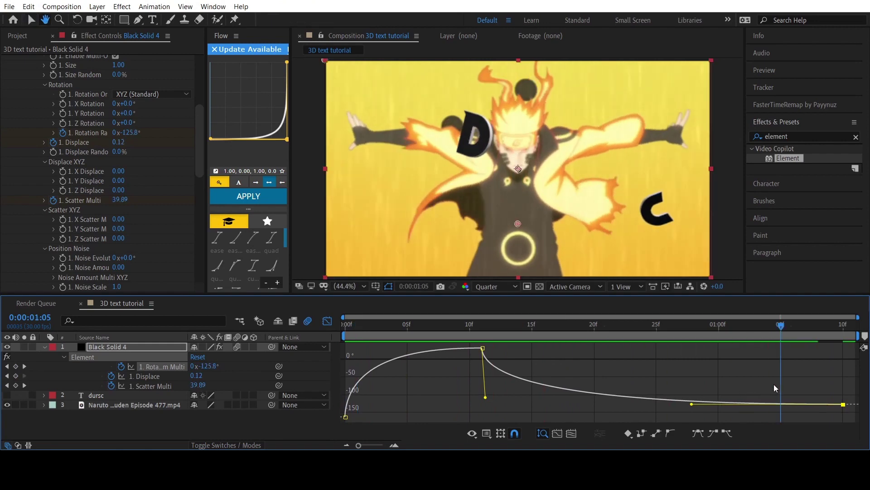
pyautogui.press('space')
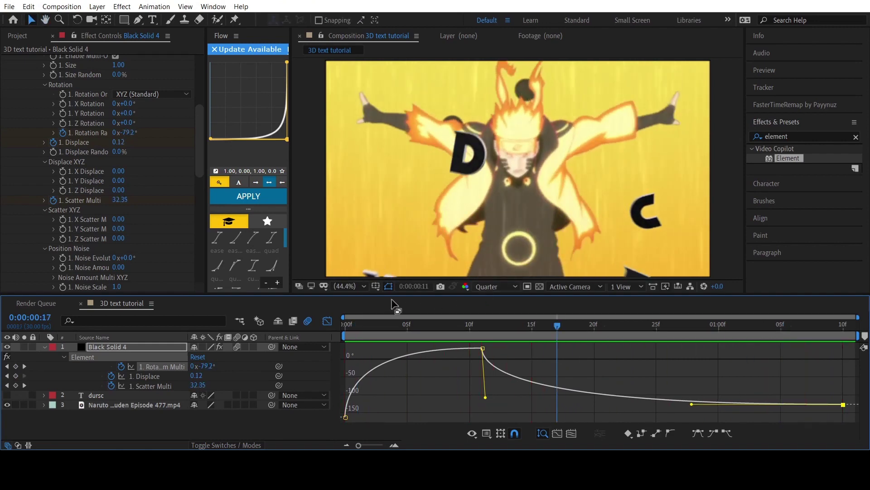
pyautogui.click(330, 325)
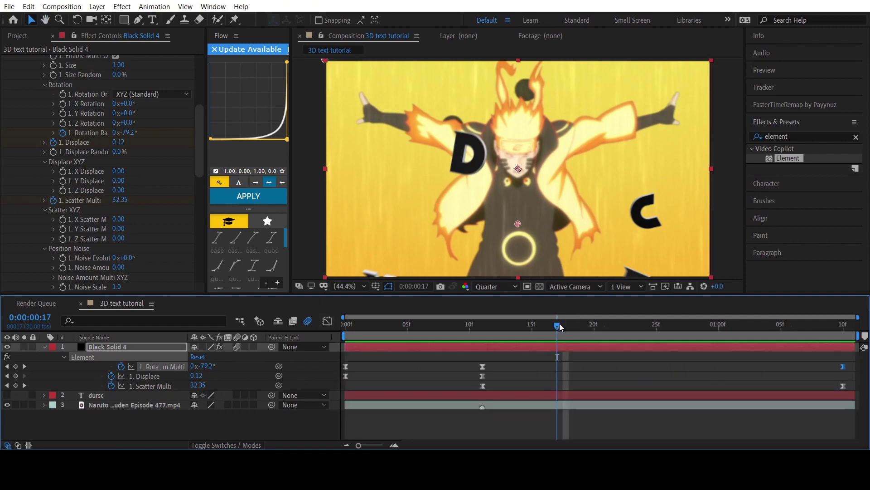
# Collapse Black Solid 4's properties and duplicate it twice at frame 11.
pyautogui.moveTo(561, 327); pyautogui.dragTo(472, 337)
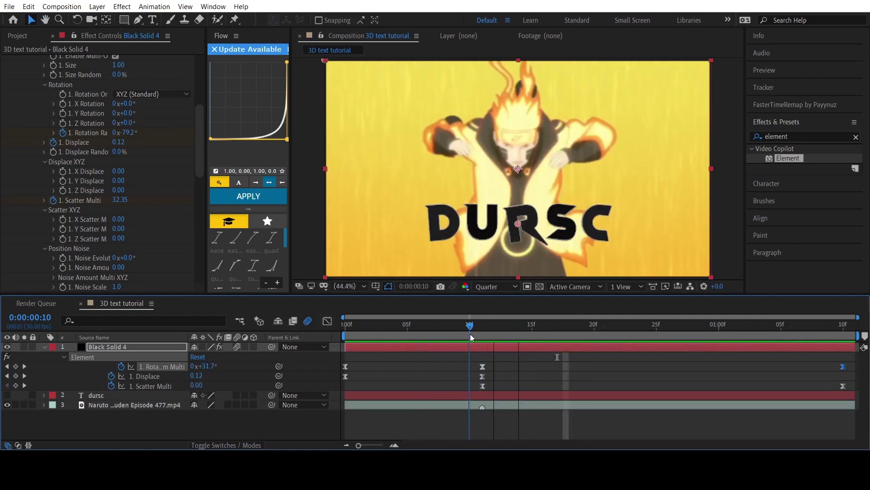
pyautogui.click(556, 376)
pyautogui.scroll(5, 129, 171)
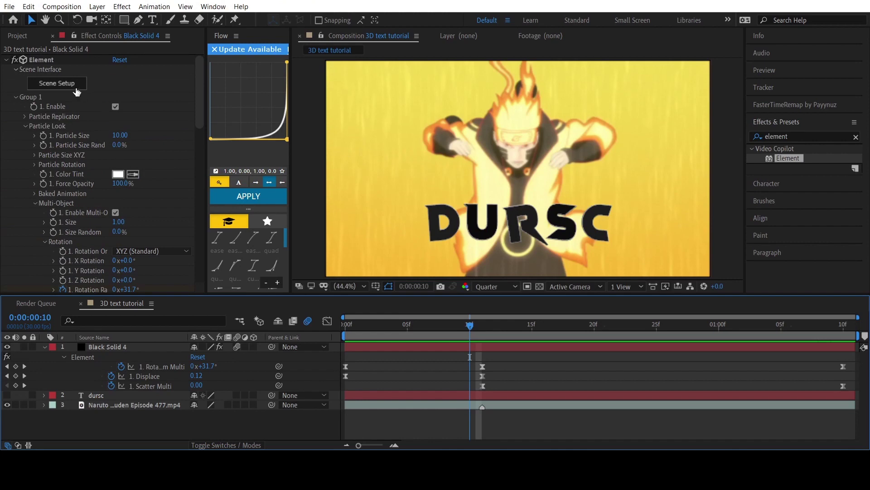
pyautogui.click(194, 146)
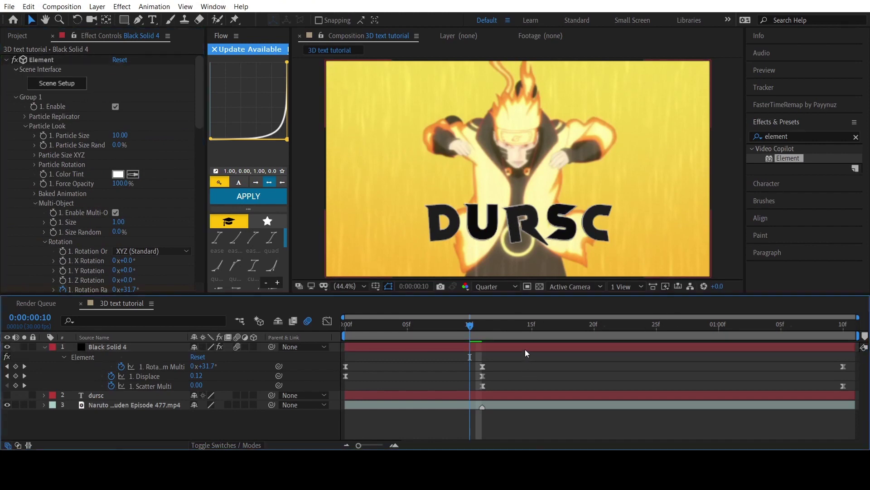
pyautogui.press('u')
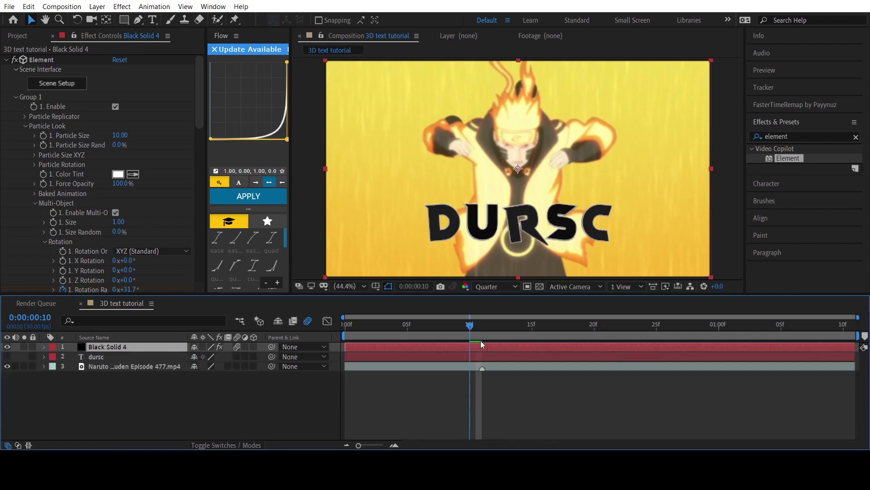
pyautogui.hotkey('ctrl', 'd')
pyautogui.moveTo(462, 321); pyautogui.dragTo(482, 325)
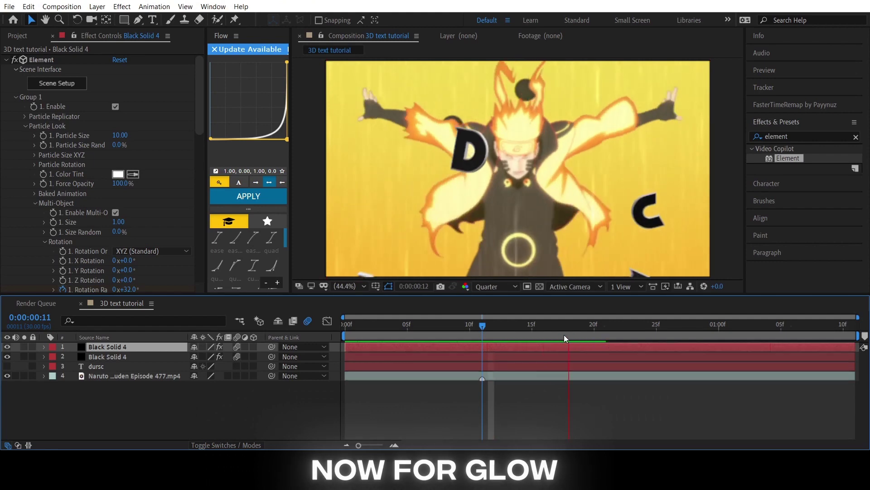
pyautogui.click(575, 328)
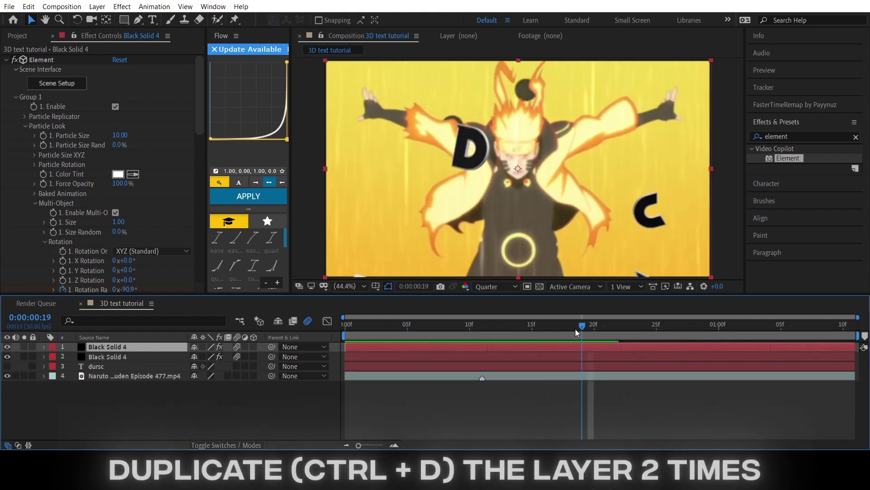
pyautogui.moveTo(575, 328); pyautogui.dragTo(483, 337)
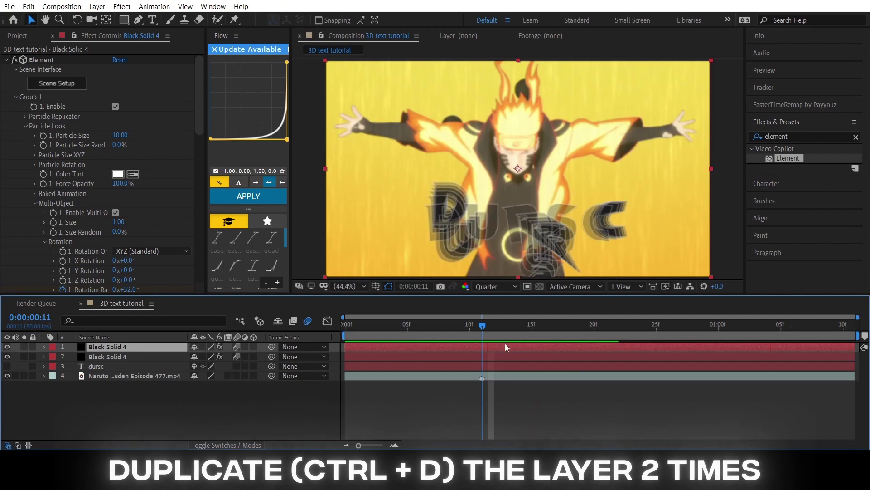
pyautogui.hotkey('ctrl', 'd')
# Hide the top and bottom Black Solid 4 copies, leaving the middle one selected and visible.
pyautogui.click(8, 347)
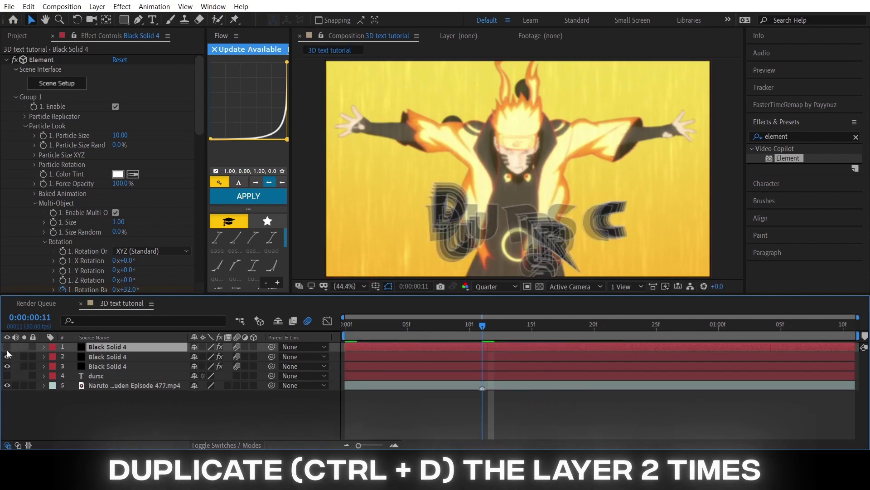
pyautogui.click(8, 356)
pyautogui.click(7, 366)
pyautogui.moveTo(7, 370); pyautogui.dragTo(8, 348)
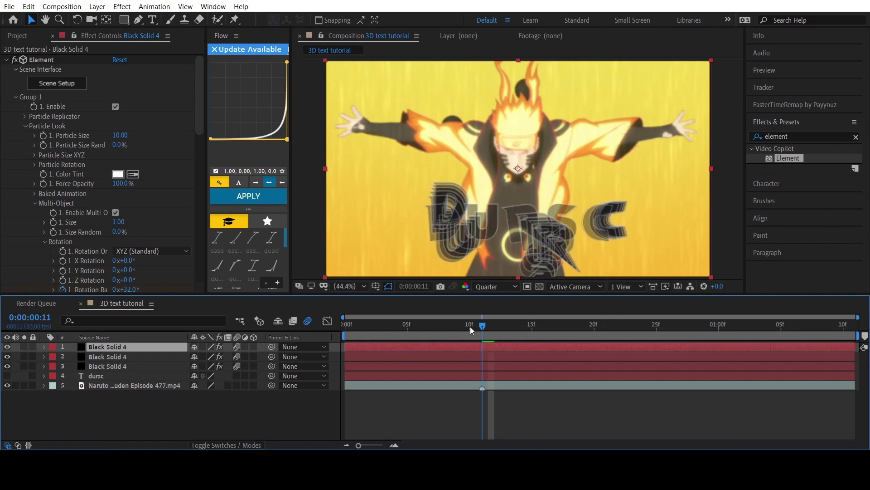
pyautogui.click(6, 60)
pyautogui.click(439, 356)
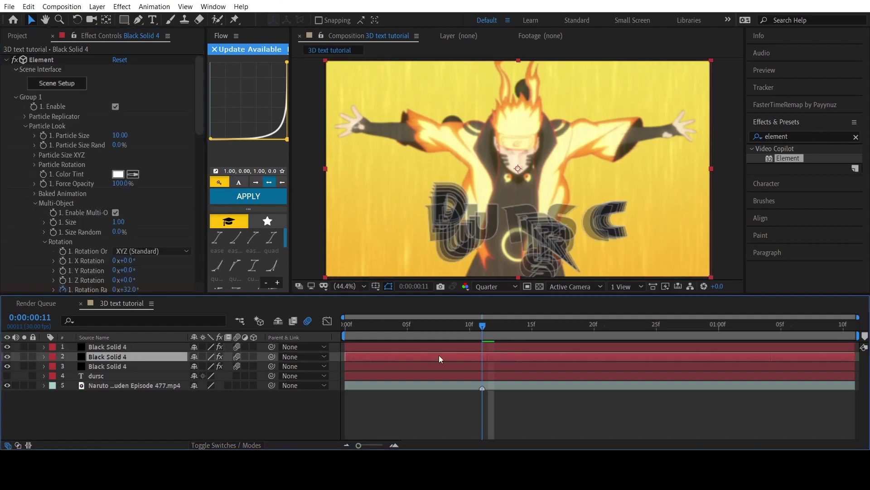
pyautogui.click(7, 347)
pyautogui.click(8, 366)
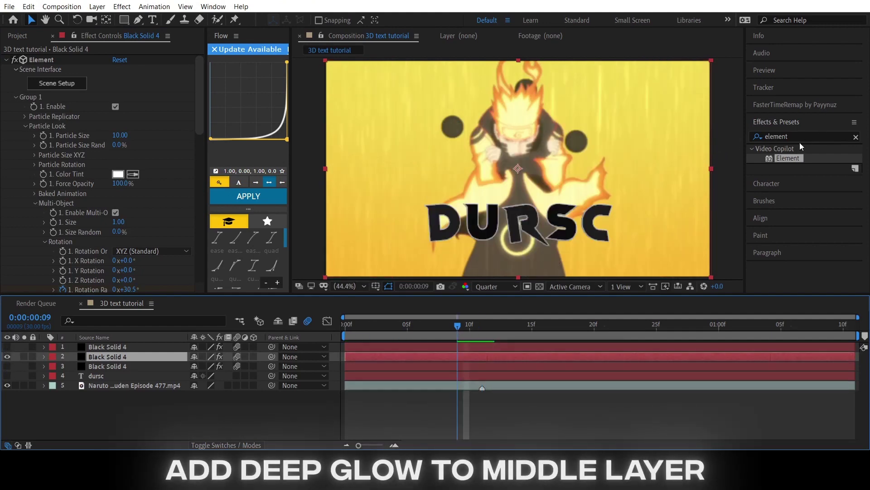
pyautogui.doubleClick(776, 137)
# Apply Deep Glow to the middle layer with Tint enabled in cyan 00FFFF, then unhide the bottom copy.
pyautogui.write('deep g')
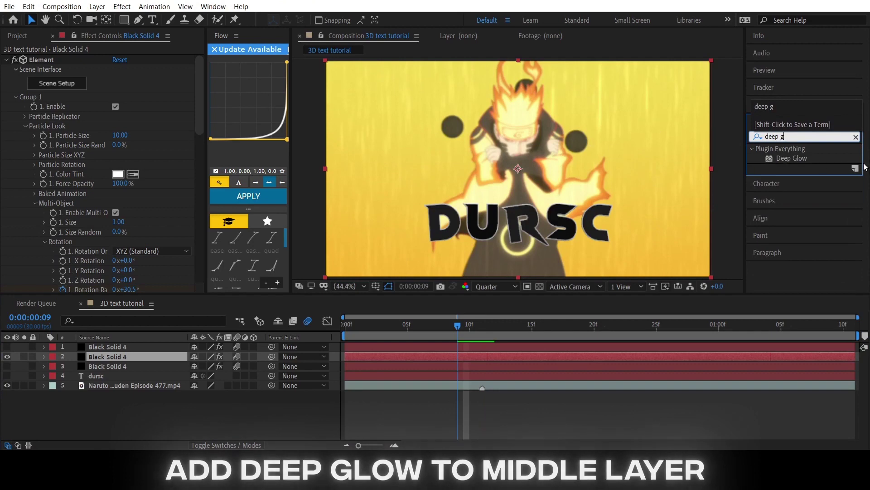
pyautogui.doubleClick(797, 158)
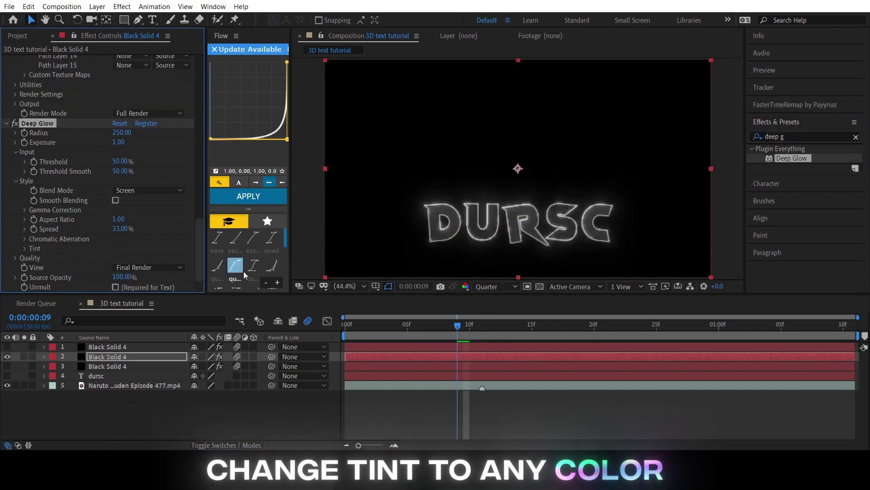
pyautogui.click(25, 248)
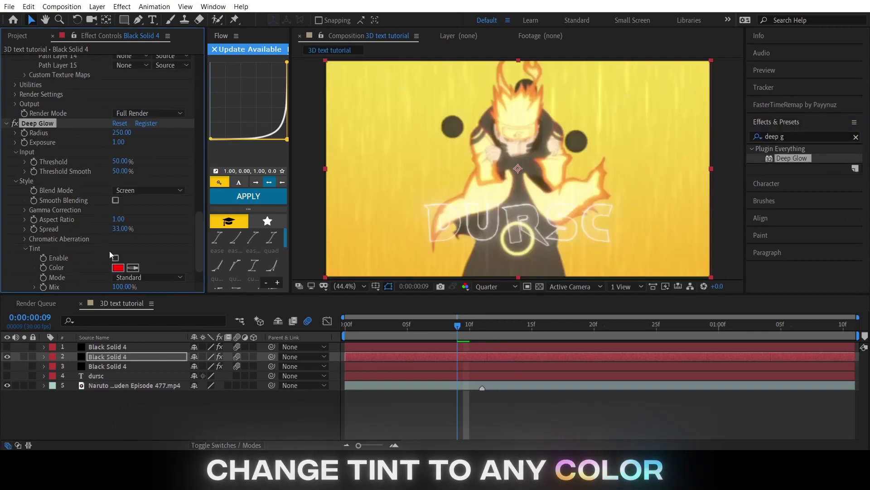
pyautogui.click(116, 258)
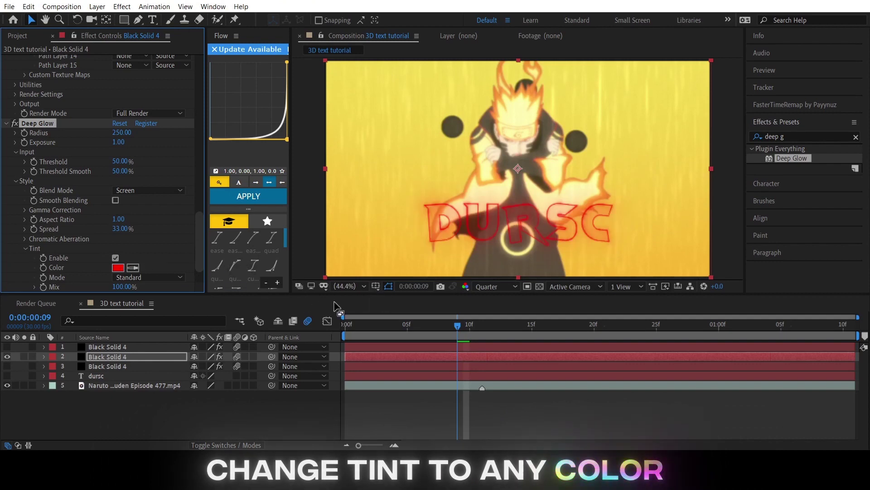
pyautogui.click(118, 267)
pyautogui.moveTo(236, 263); pyautogui.dragTo(280, 216)
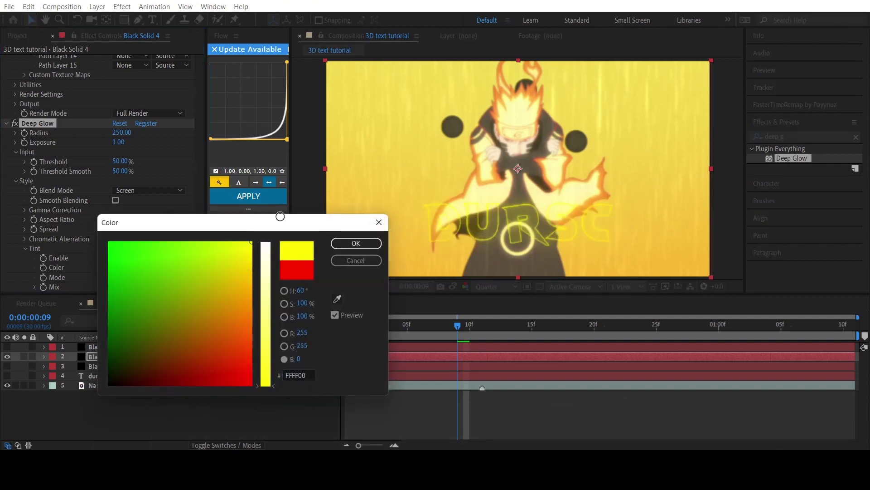
pyautogui.moveTo(267, 263)
pyautogui.mouseDown()
pyautogui.moveTo(266, 223)
pyautogui.moveTo(109, 242)
pyautogui.moveTo(53, 294)
pyautogui.moveTo(107, 240)
pyautogui.mouseUp()
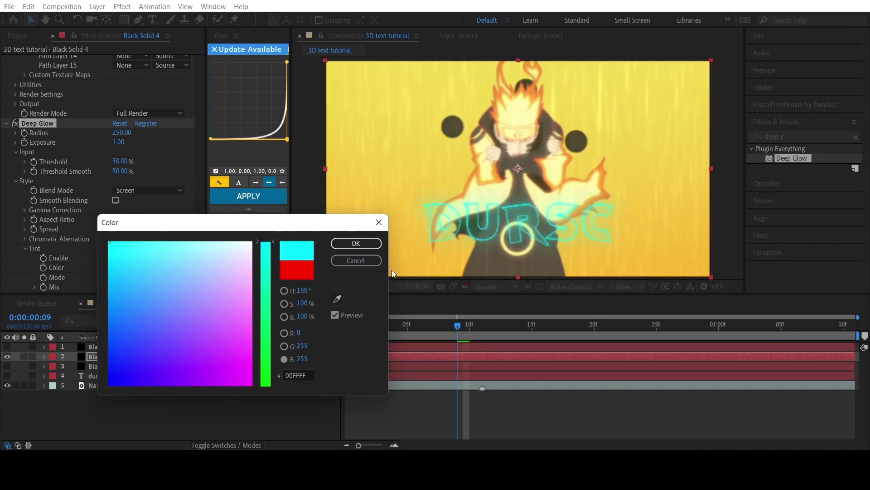
pyautogui.click(357, 243)
pyautogui.click(7, 365)
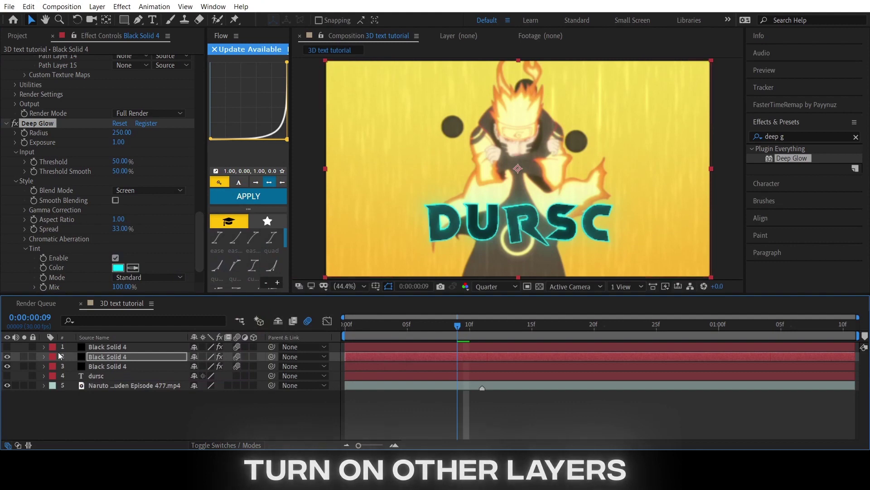
# Unhide the top Black Solid 4 layer and set its blending mode to Add.
pyautogui.click(7, 346)
pyautogui.click(113, 348)
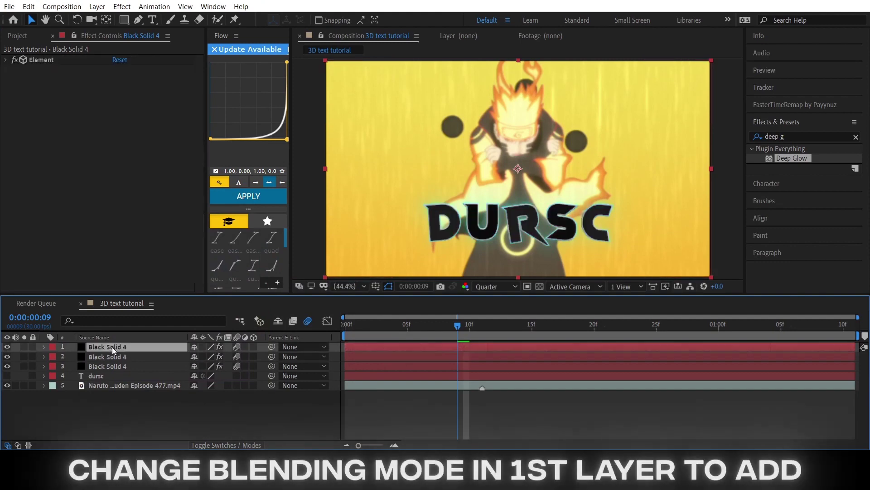
pyautogui.rightClick(126, 347)
pyautogui.moveTo(218, 180)
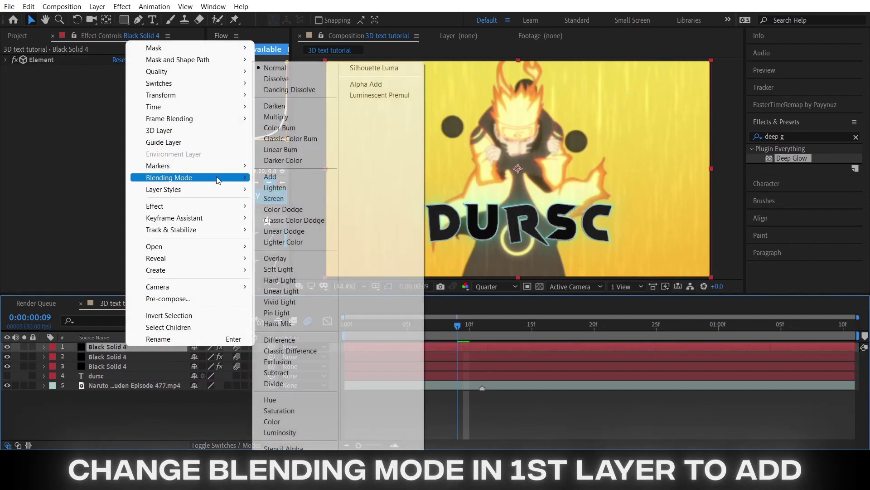
pyautogui.click(270, 177)
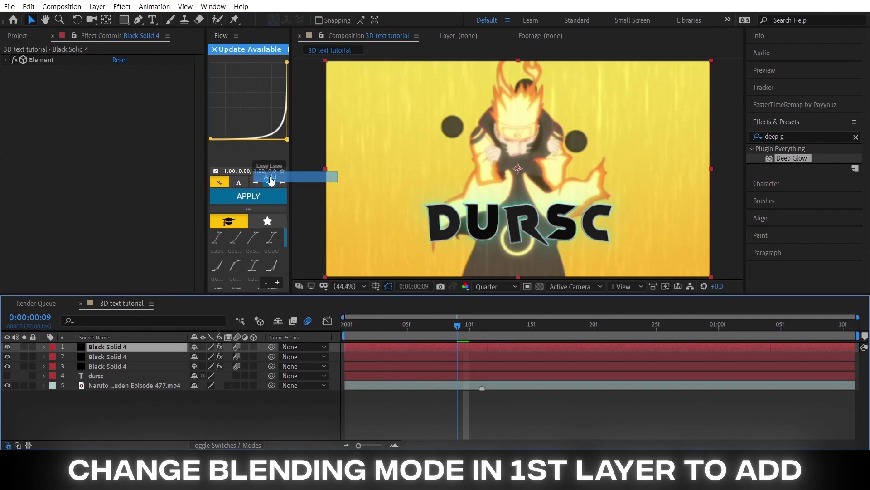
# Set the viewer resolution to Full.
pyautogui.click(500, 286)
pyautogui.click(496, 310)
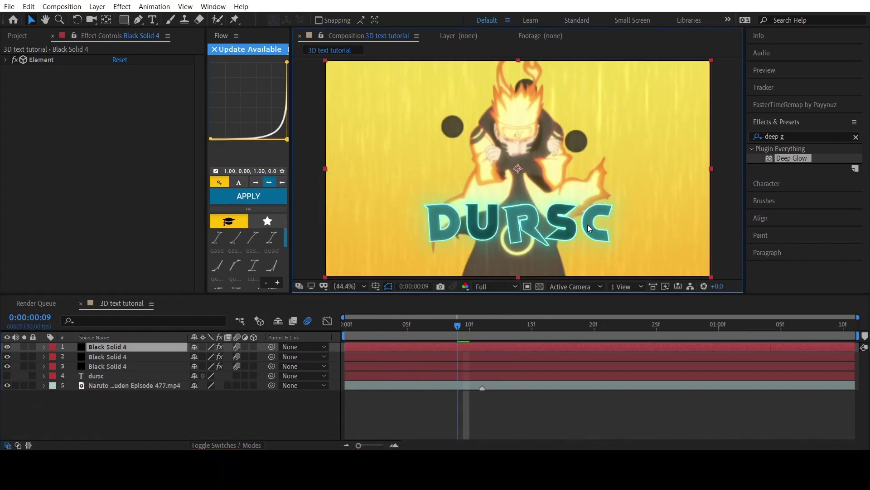
pyautogui.scroll(3, 587, 225)
pyautogui.scroll(-2, 569, 227)
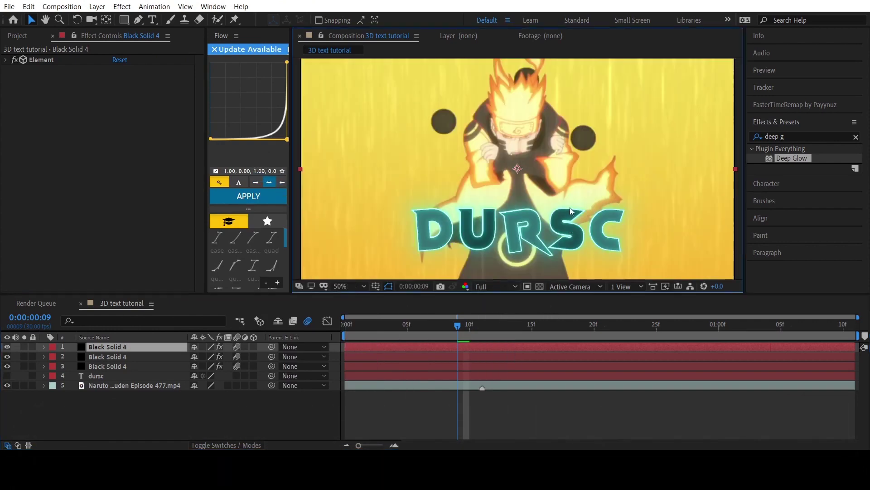
# Change the middle layer's Deep Glow tint color to yellow FFFF00.
pyautogui.click(471, 356)
pyautogui.scroll(-5, 112, 196)
pyautogui.scroll(-5, 137, 204)
pyautogui.scroll(-5, 135, 176)
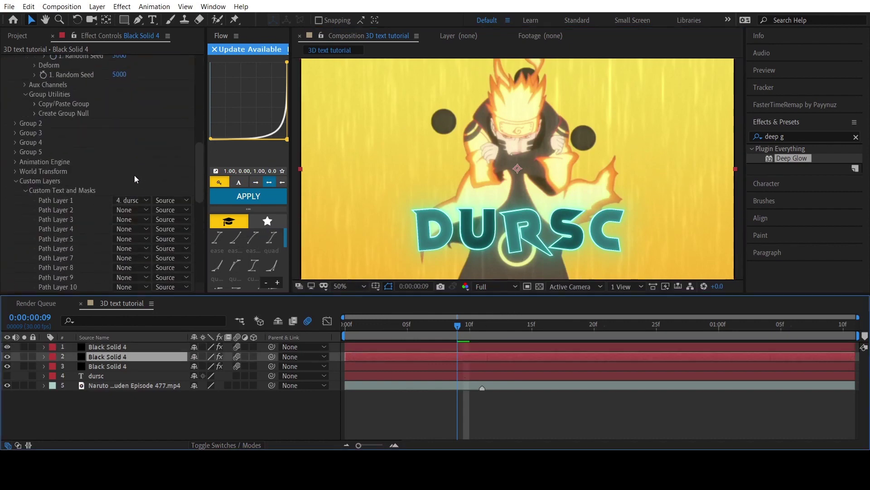
pyautogui.scroll(-3, 113, 198)
pyautogui.scroll(-10, 72, 181)
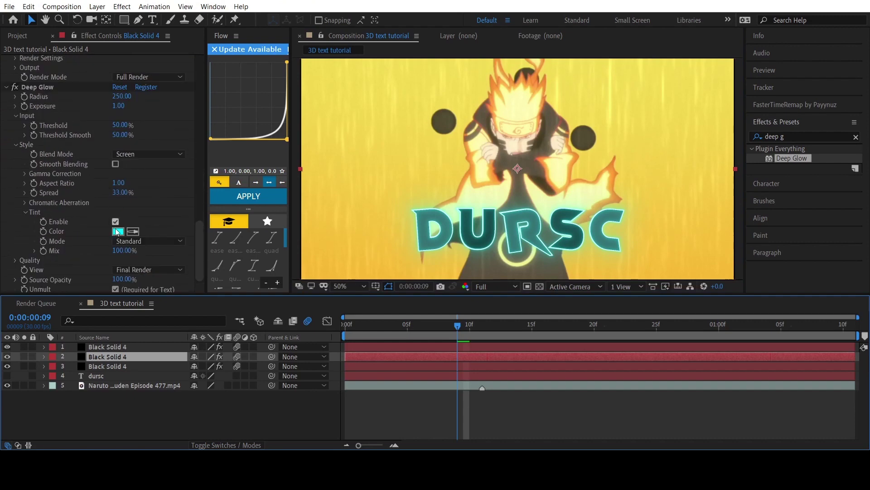
pyautogui.click(117, 232)
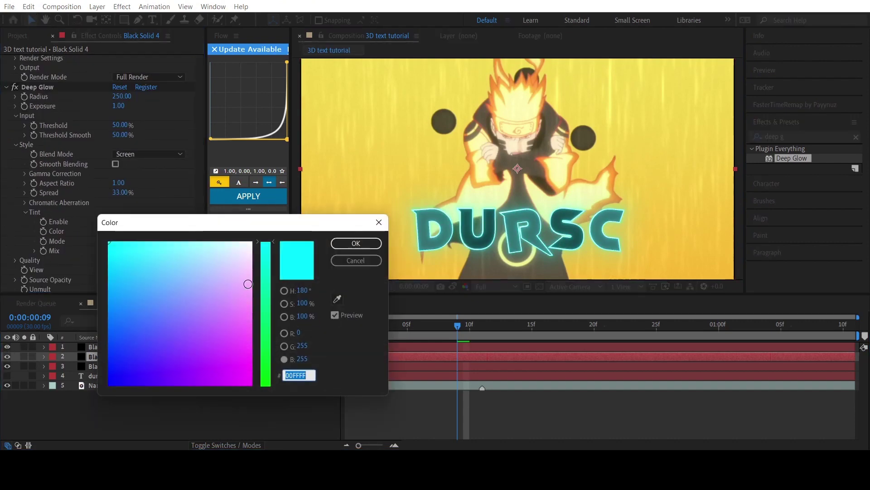
pyautogui.moveTo(265, 314)
pyautogui.mouseDown()
pyautogui.moveTo(275, 287)
pyautogui.moveTo(412, 189)
pyautogui.moveTo(391, 202)
pyautogui.mouseUp()
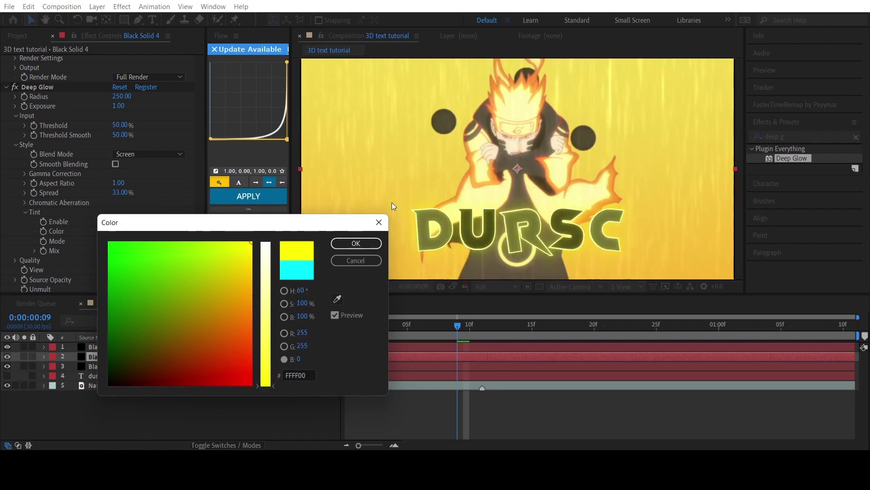
pyautogui.click(356, 243)
# Set the viewer to Fit at Quarter resolution and play the animation.
pyautogui.click(349, 286)
pyautogui.click(371, 85)
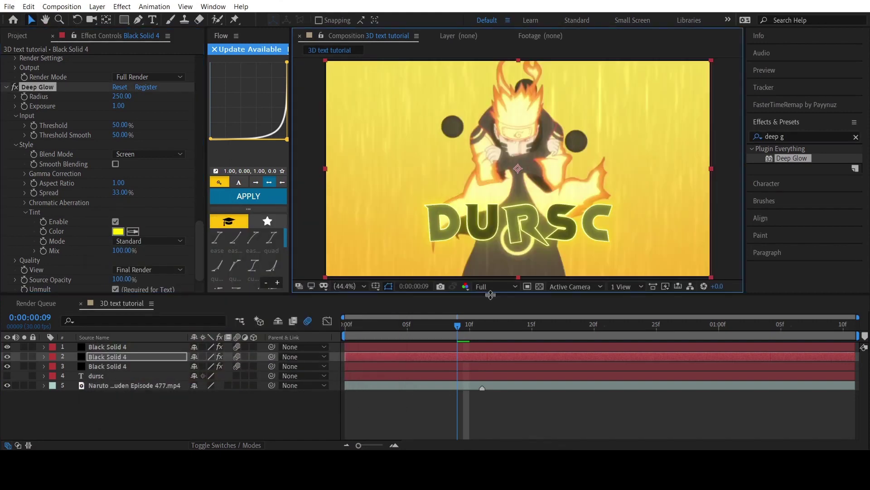
pyautogui.click(496, 286)
pyautogui.click(493, 357)
pyautogui.press('space')
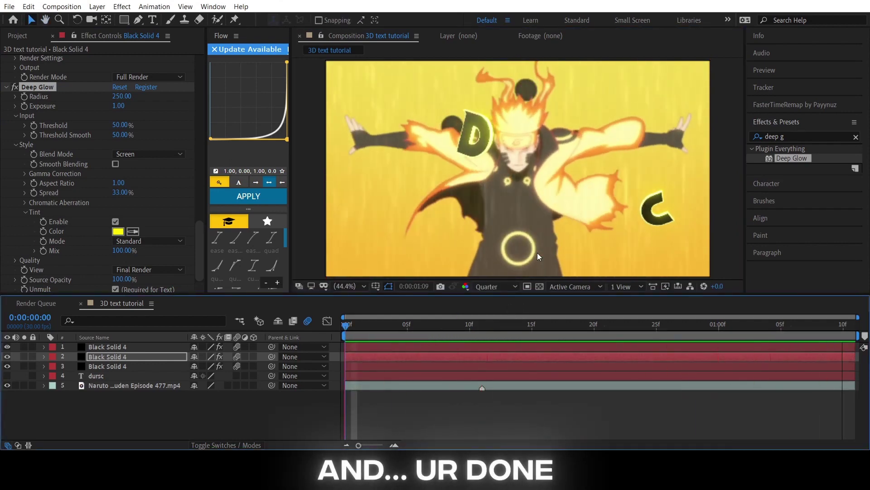
# Create a new black solid at frame 0 and keyframe its Opacity at 0%.
pyautogui.click(798, 323)
pyautogui.press('Home')
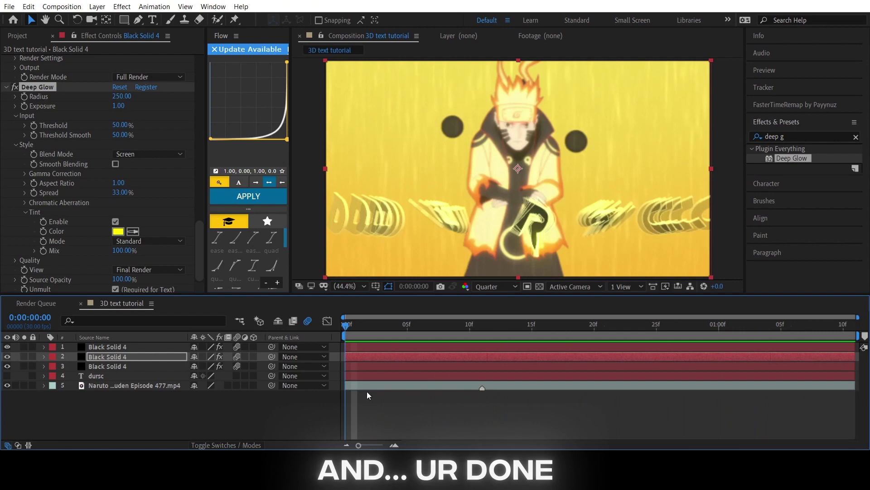
pyautogui.click(379, 349)
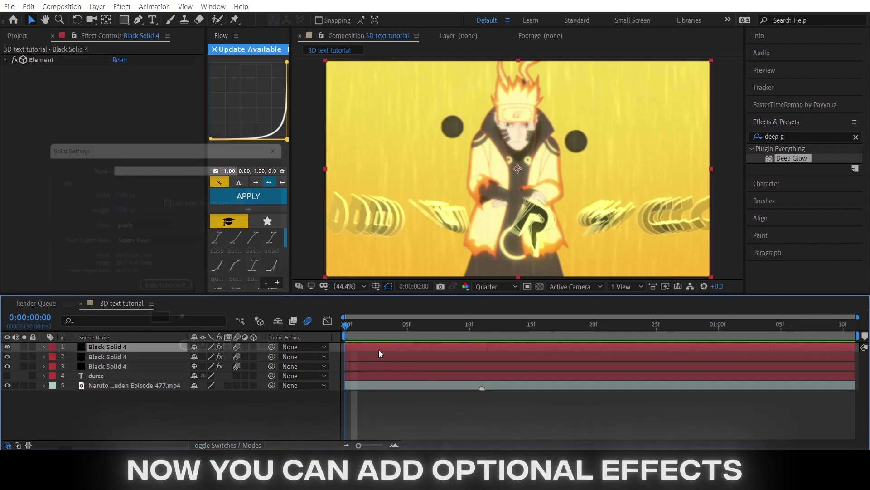
pyautogui.press('Return')
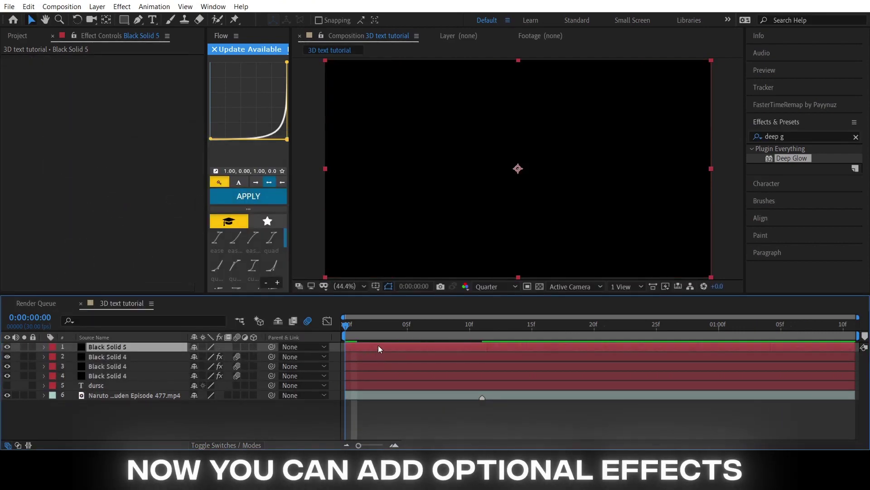
pyautogui.press('t')
pyautogui.click(72, 357)
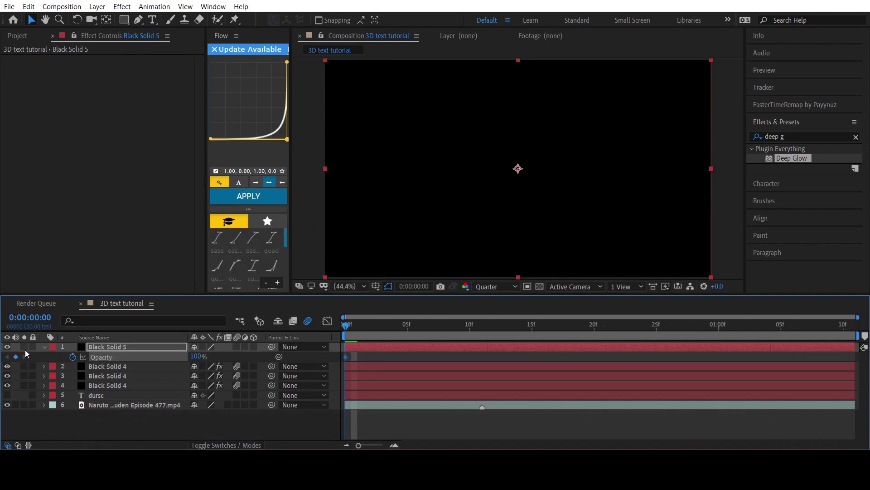
# Split the black solid at frame 11 and delete the trailing part.
pyautogui.moveTo(347, 325); pyautogui.dragTo(486, 326)
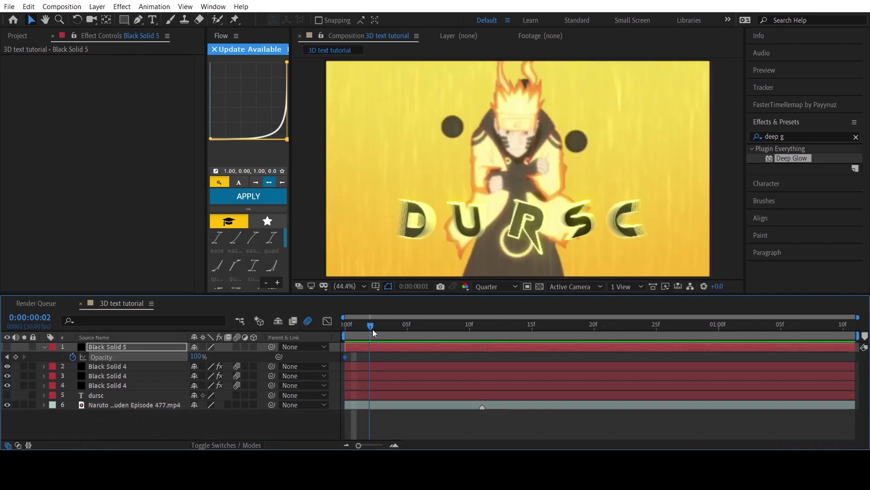
pyautogui.click(485, 328)
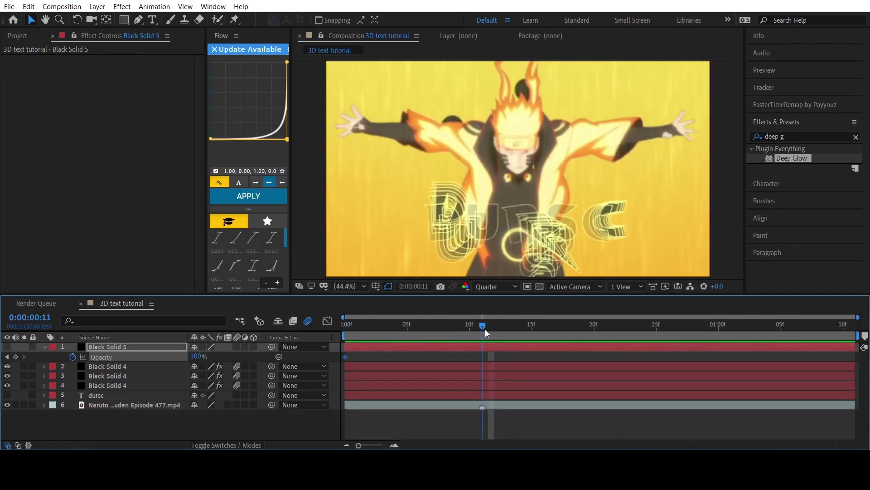
pyautogui.hotkey('ctrl', 'shift', 'd')
pyautogui.press('Delete')
pyautogui.click(372, 350)
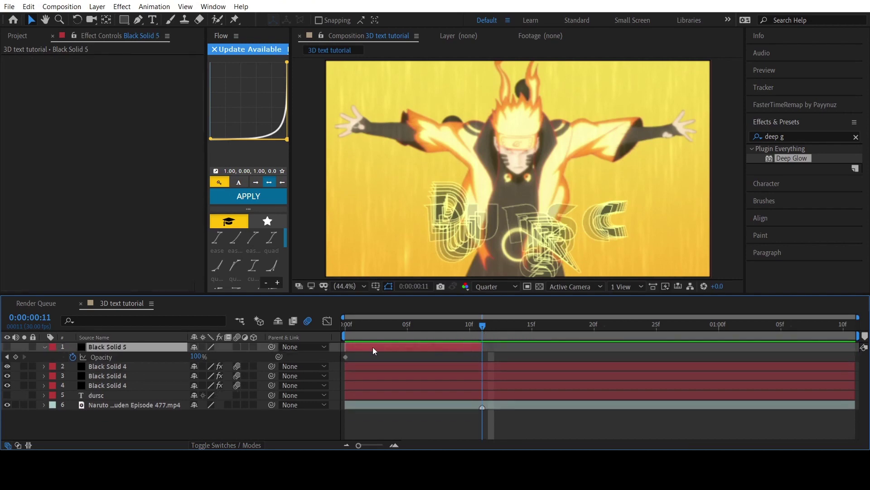
pyautogui.click(9, 356)
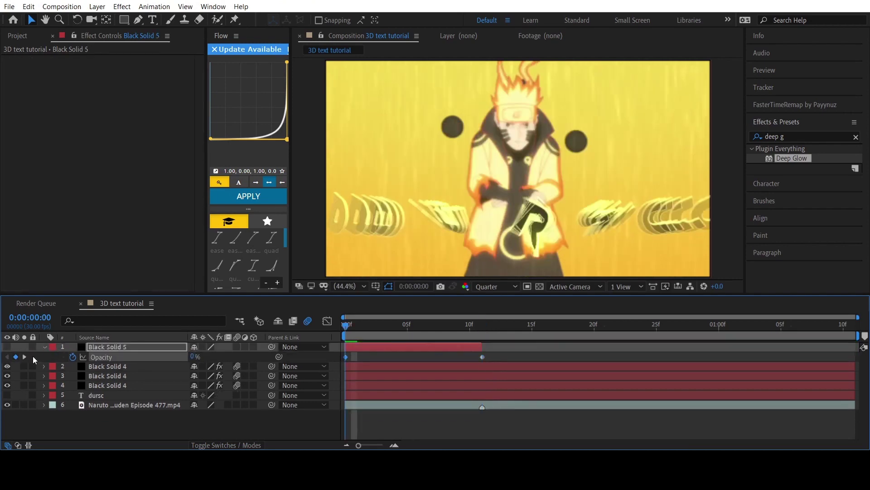
# Preview the black flash fade from the start of the composition.
pyautogui.press('space')
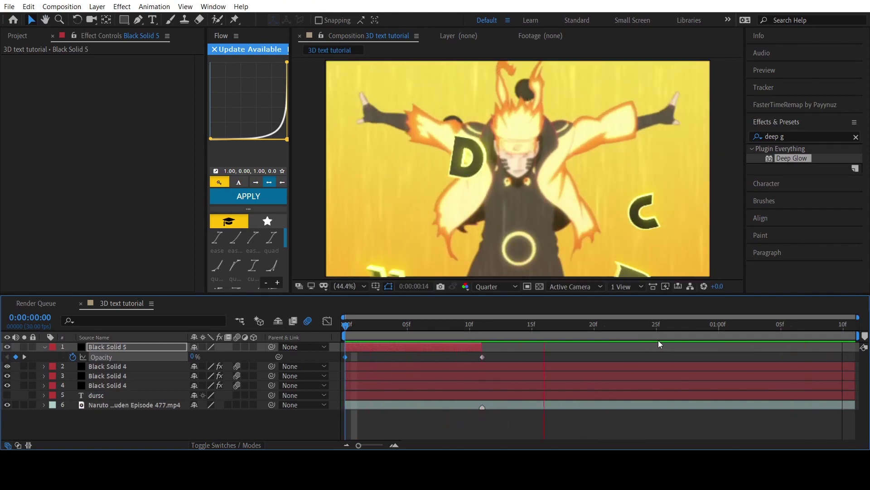
pyautogui.press('space')
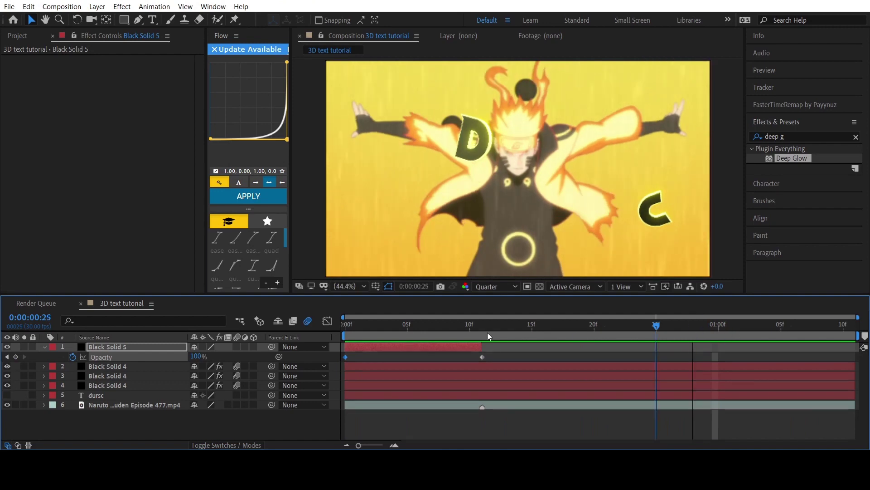
pyautogui.press('Home')
pyautogui.click(354, 406)
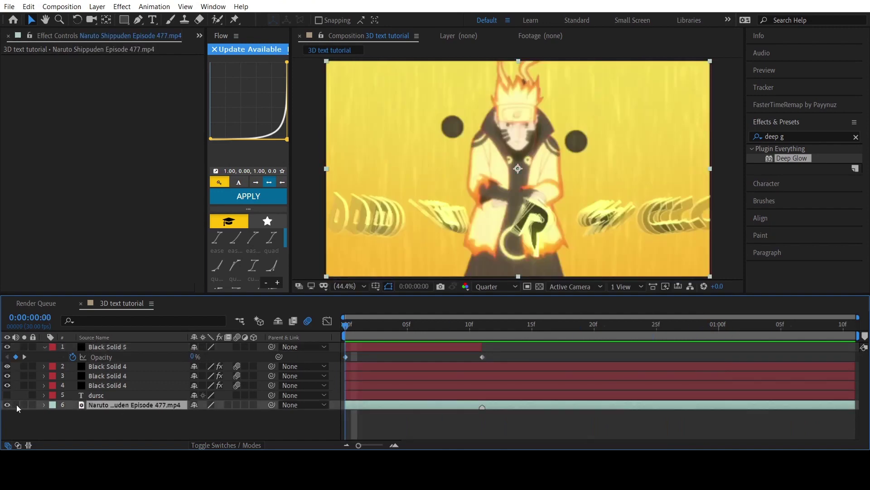
# Keyframe the Naruto clip's Audio Levels at frames 0, 10 and 11 to dip the sound.
pyautogui.press('l')
pyautogui.press('l')
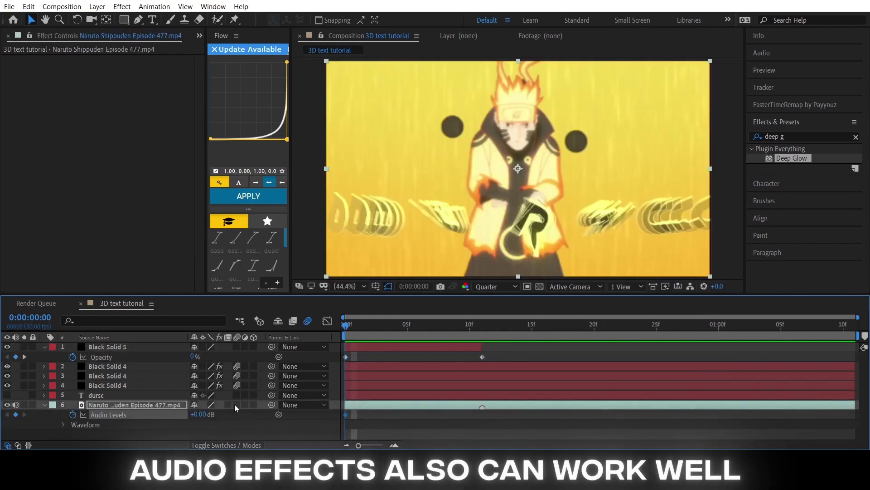
pyautogui.moveTo(362, 323); pyautogui.dragTo(481, 313)
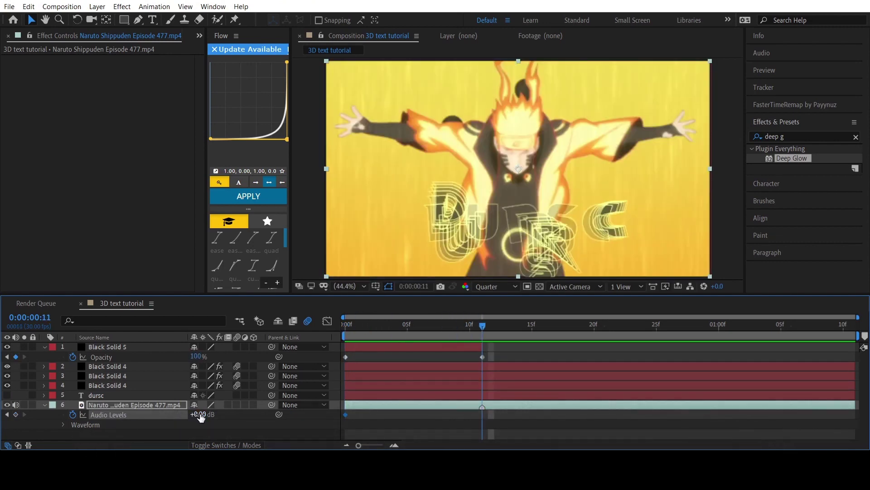
pyautogui.click(475, 333)
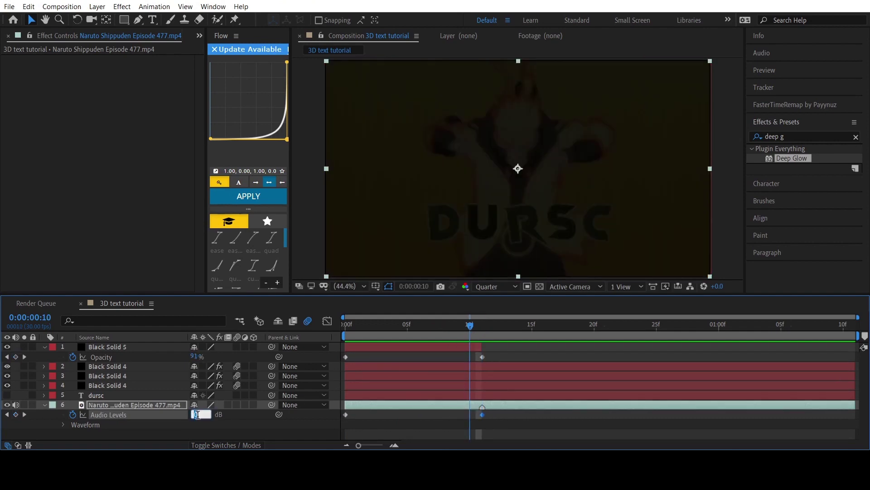
pyautogui.press('Home')
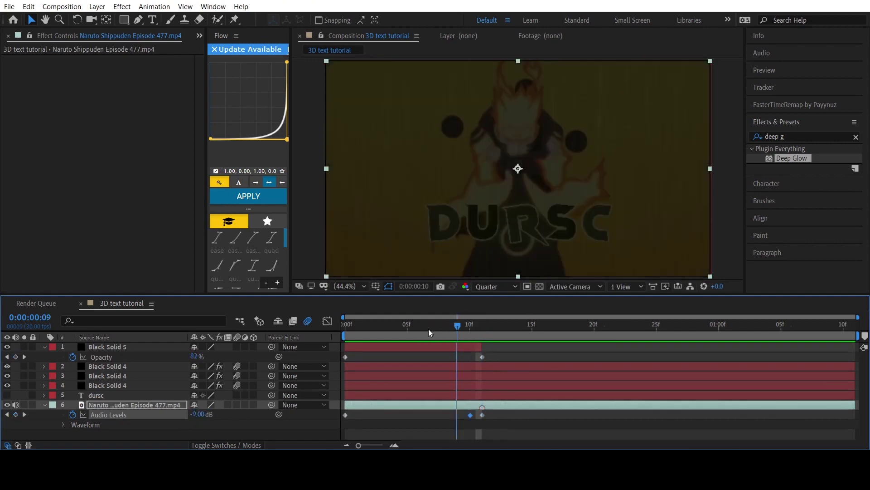
# Preview the audio dip around the black flash from the first frame.
pyautogui.press('space')
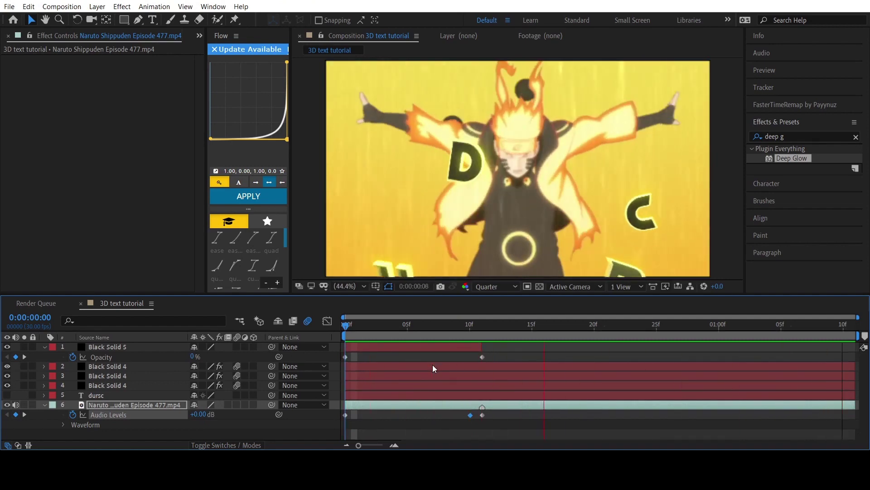
pyautogui.moveTo(651, 342); pyautogui.dragTo(479, 350)
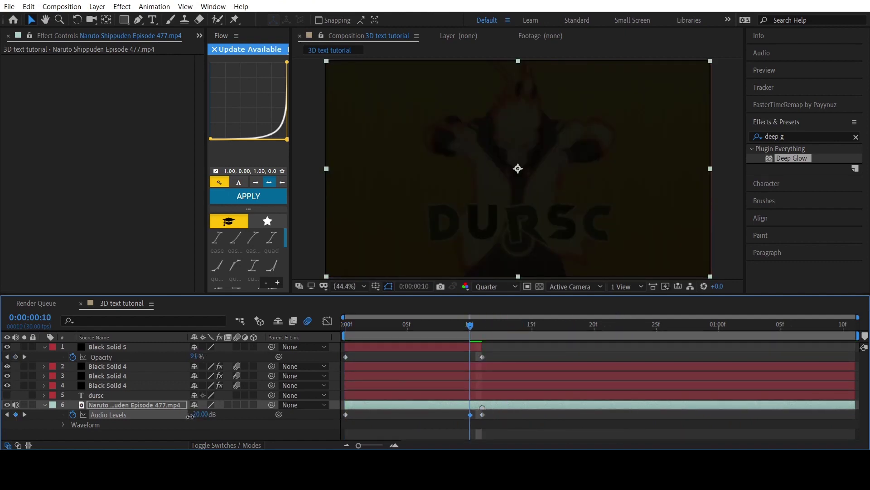
pyautogui.press('space')
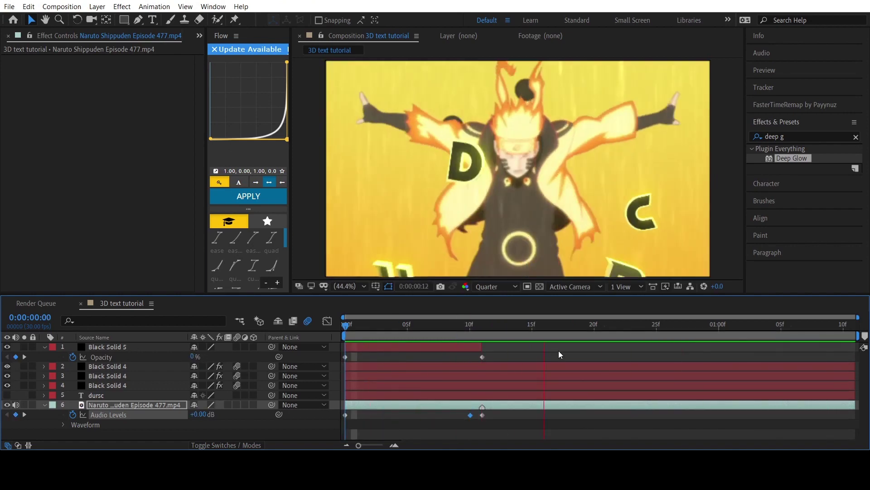
pyautogui.press('space')
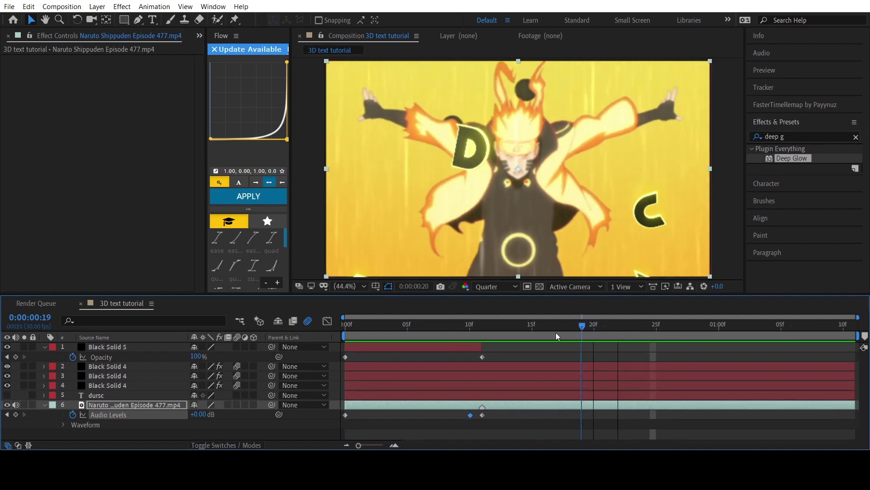
pyautogui.moveTo(629, 327); pyautogui.dragTo(167, 376)
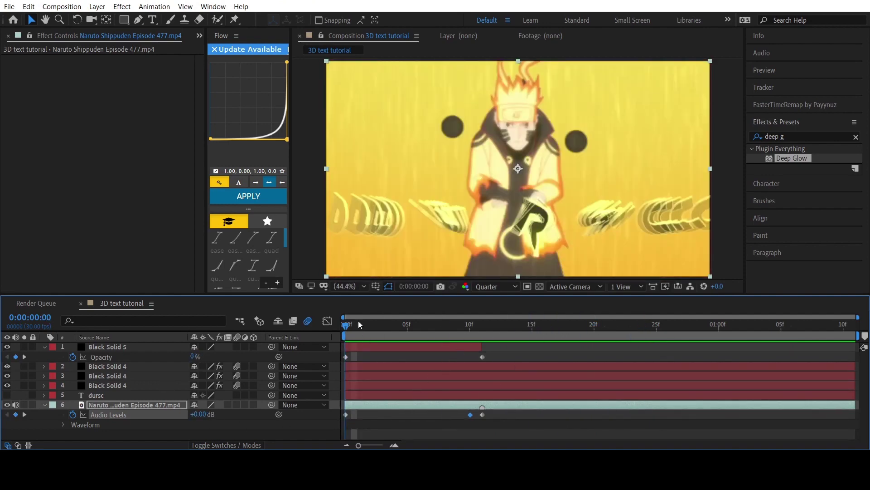
pyautogui.moveTo(360, 323); pyautogui.dragTo(735, 271)
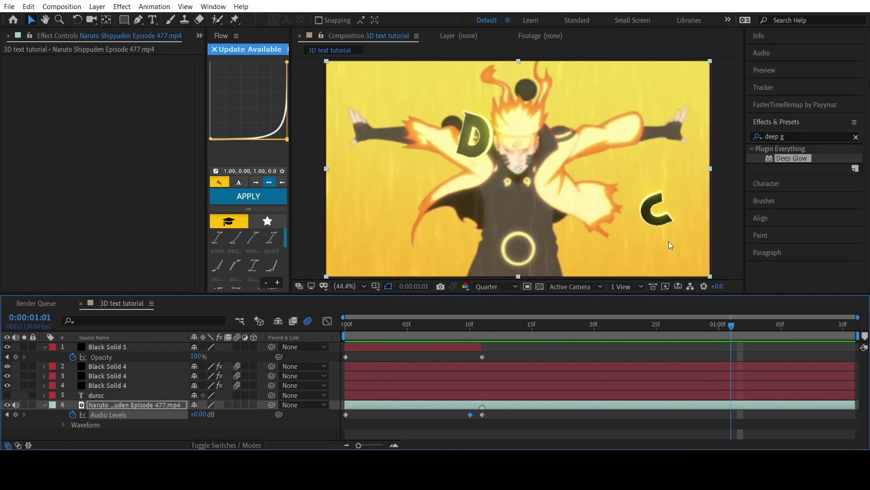
# Create a text layer in the frame reading 'SUB IF THIS HELPED'.
pyautogui.click(153, 20)
pyautogui.click(449, 124)
pyautogui.write('sub if this helped')
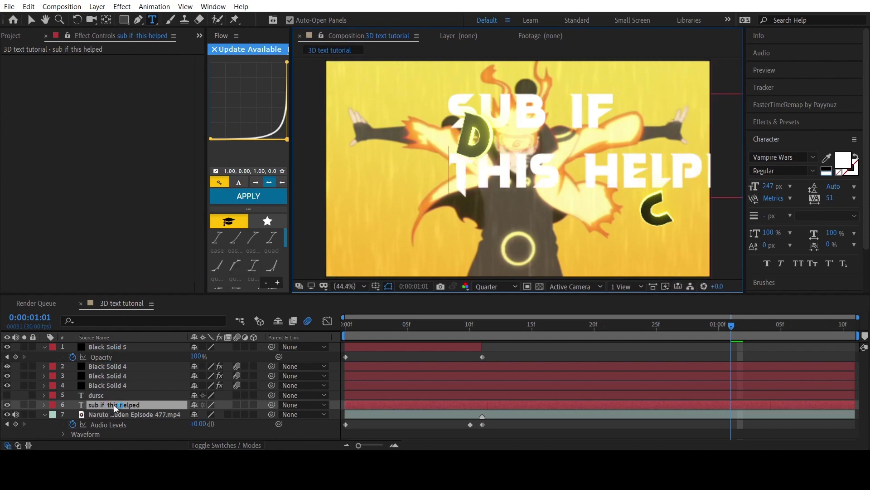
# Move the title layer to the top of the stack, lower its X position, and fill it black.
pyautogui.moveTo(114, 404); pyautogui.dragTo(113, 346)
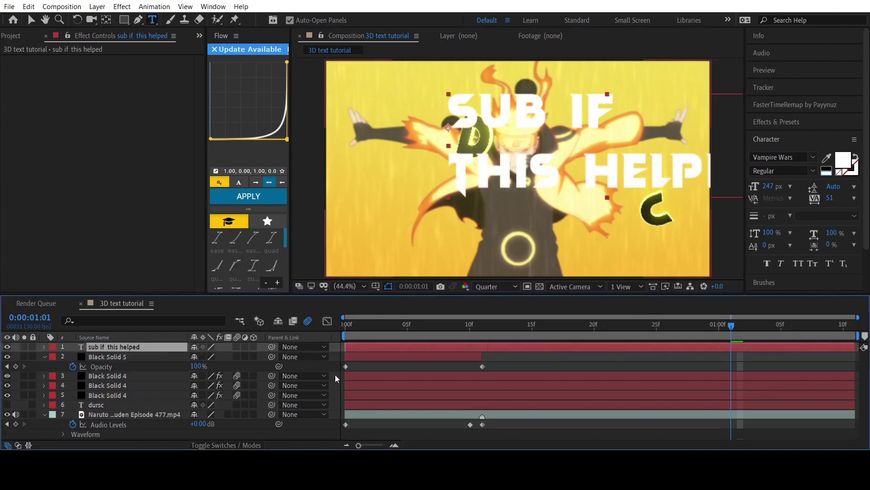
pyautogui.press('p')
pyautogui.moveTo(198, 356); pyautogui.dragTo(4, 382)
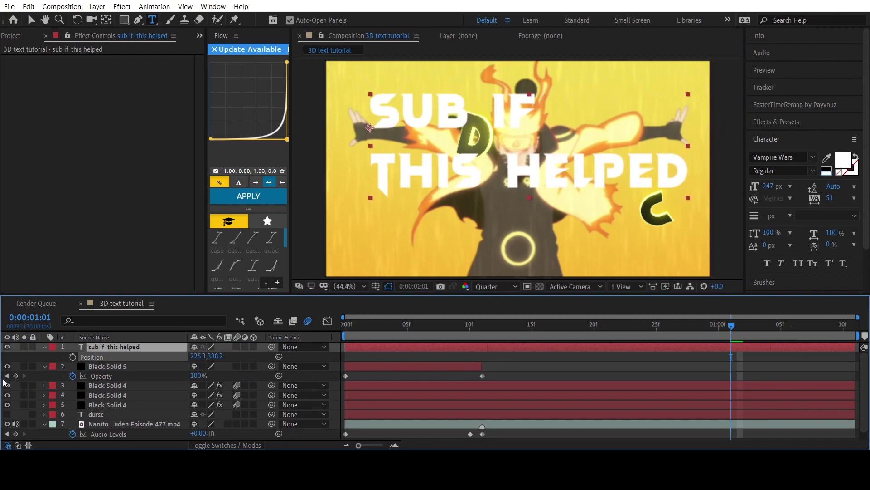
pyautogui.click(826, 170)
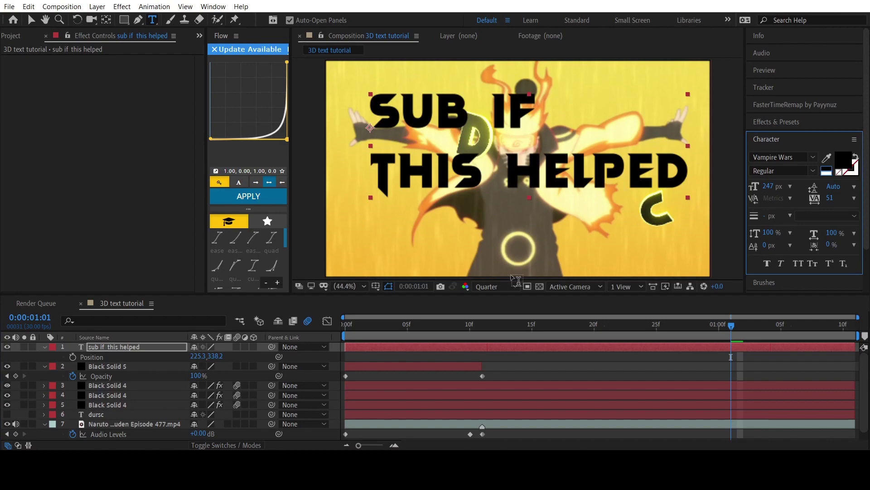